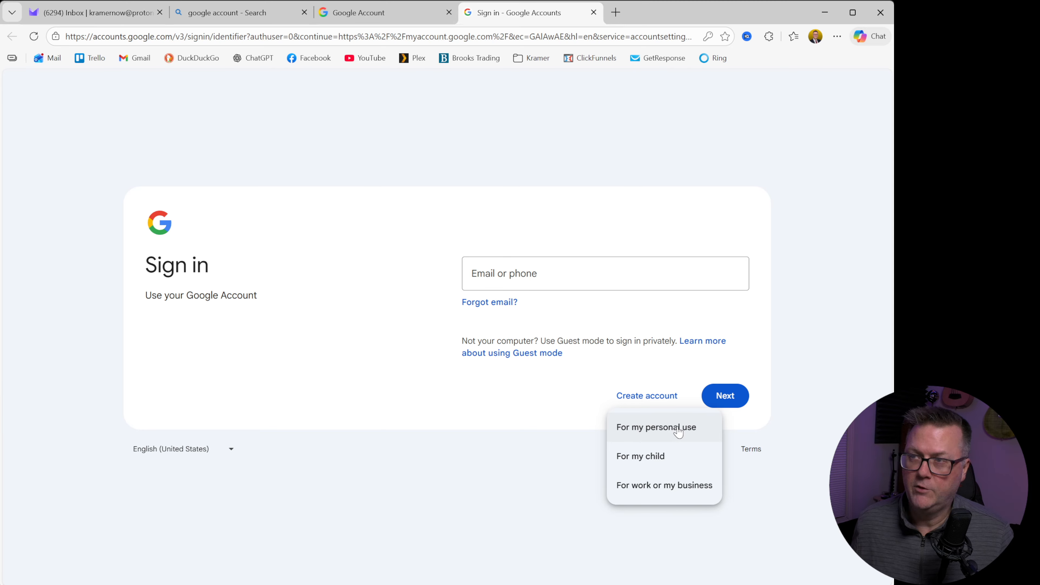
Step: Start creating a Google account for personal use and enter the account holder's first and last name
{"action": "left_click", "coordinate": [652, 430]}
{"action": "key", "text": "Tab"}
{"action": "left_click", "coordinate": [725, 390]}
Step: Fill in the account holder's date of birth, select a gender, and submit the basic information
{"action": "left_click", "coordinate": [498, 274]}
{"action": "left_click", "coordinate": [496, 312]}
{"action": "left_click", "coordinate": [622, 270]}
{"action": "type", "text": "1"}
{"action": "left_click", "coordinate": [692, 272]}
{"action": "type", "text": "1"}
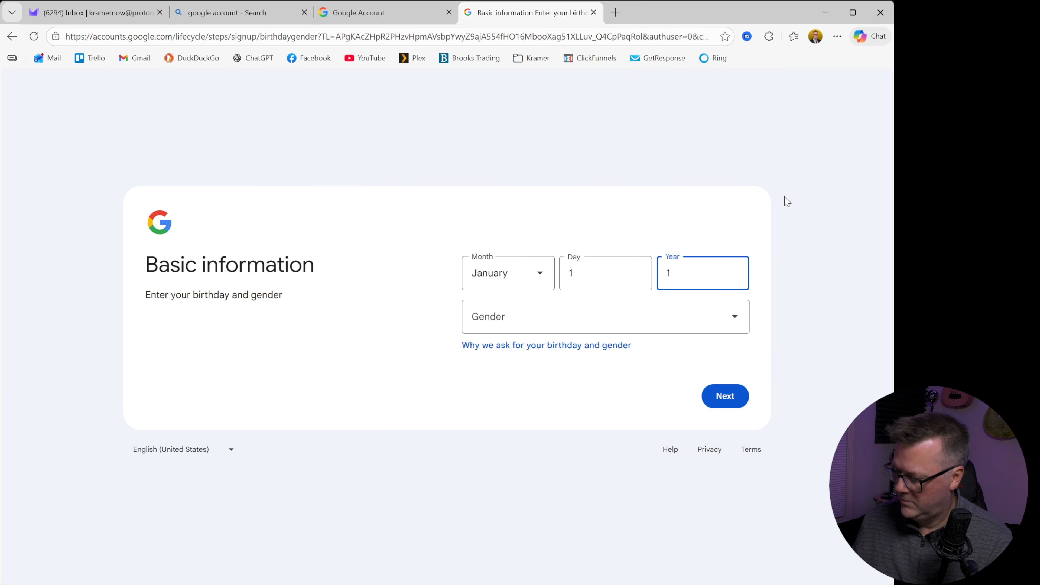
{"action": "type", "text": "980"}
{"action": "left_click", "coordinate": [667, 321]}
{"action": "left_click", "coordinate": [519, 383]}
{"action": "left_click", "coordinate": [725, 396]}
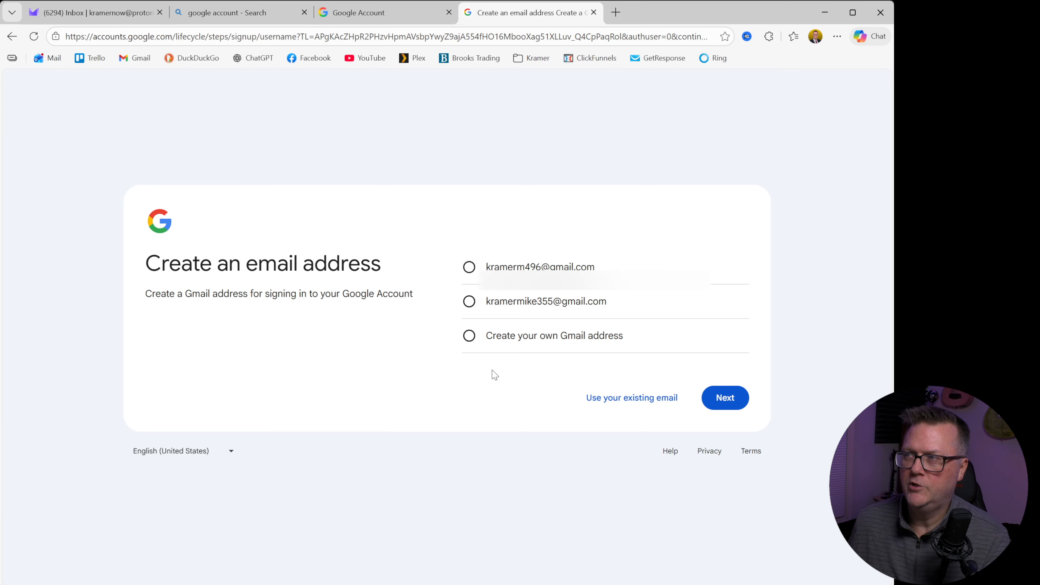
Step: Choose to use an existing email for the account and submit the account holder's email address
{"action": "left_click", "coordinate": [602, 400]}
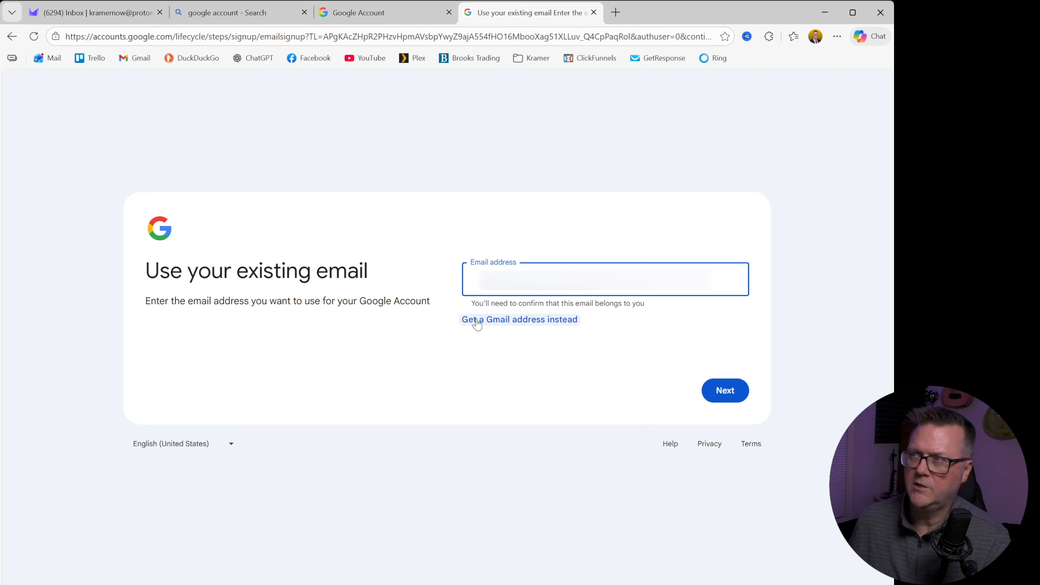
{"action": "left_click", "coordinate": [484, 289]}
{"action": "type", "text": "k"}
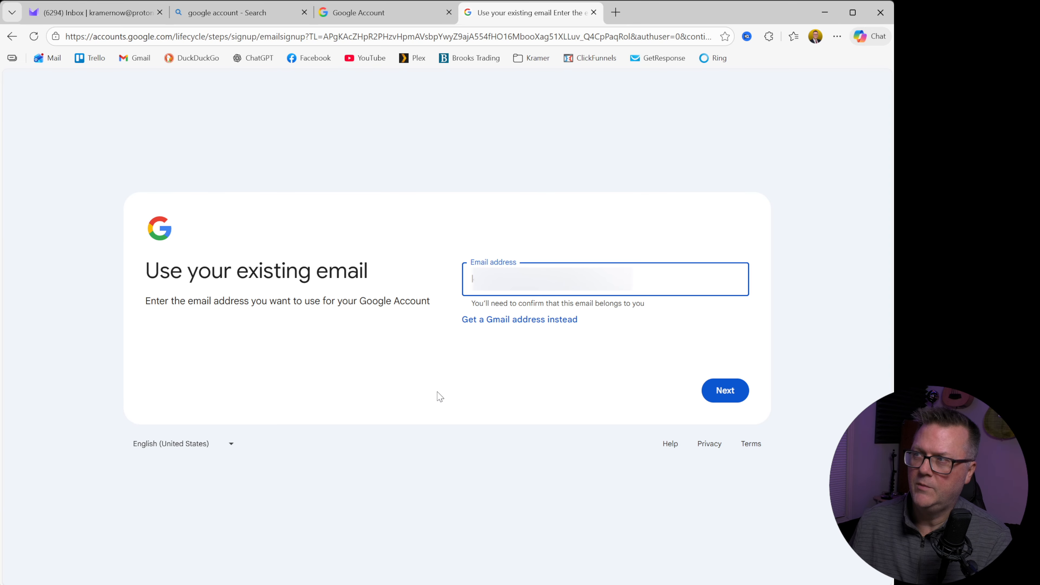
{"action": "key", "text": "Return"}
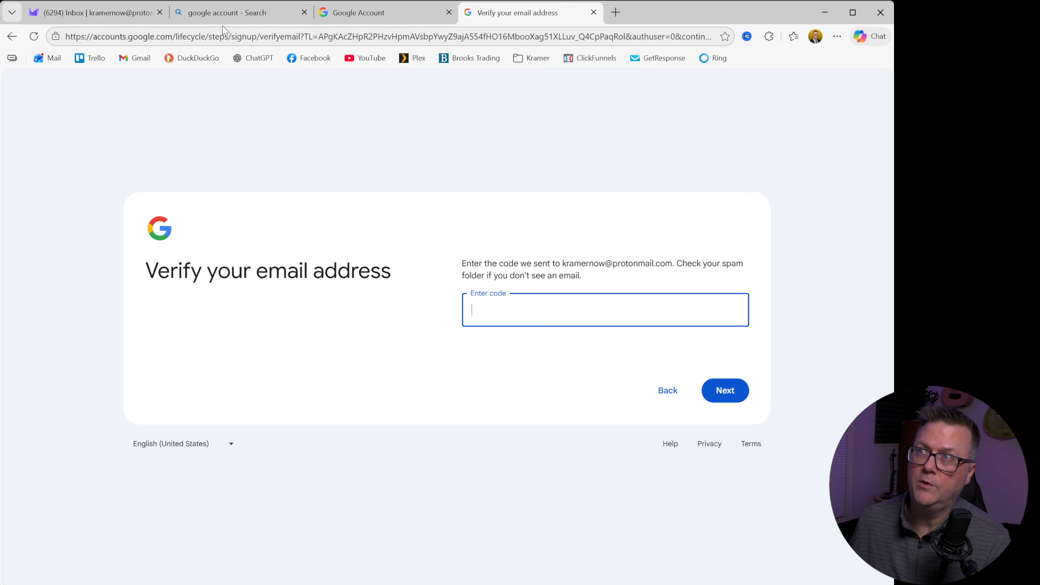
Step: Copy the verification code from Google's message in the Proton Mail inbox and submit it to verify the email address
{"action": "left_click", "coordinate": [94, 12]}
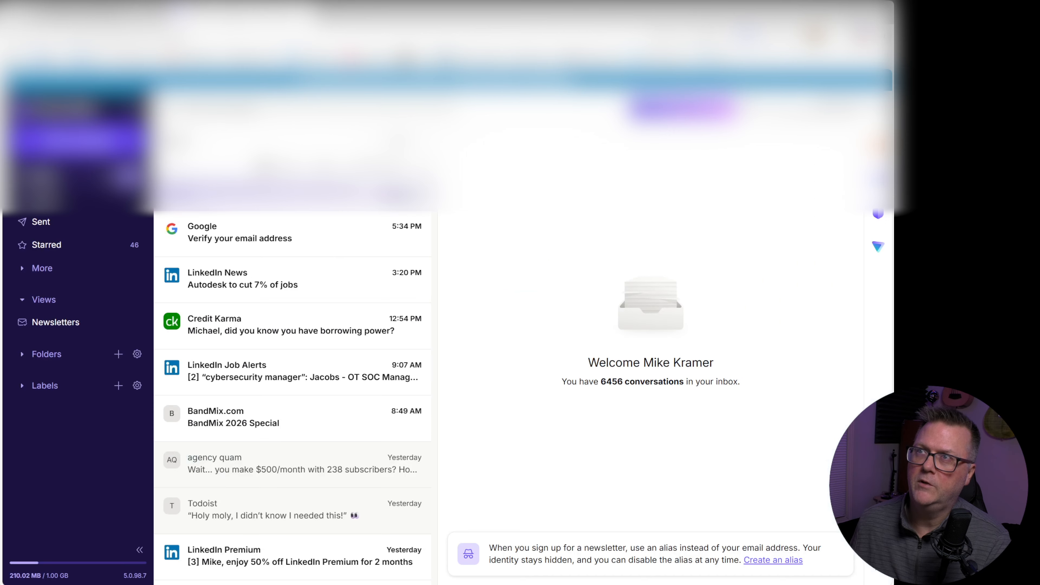
{"action": "left_click", "coordinate": [272, 224]}
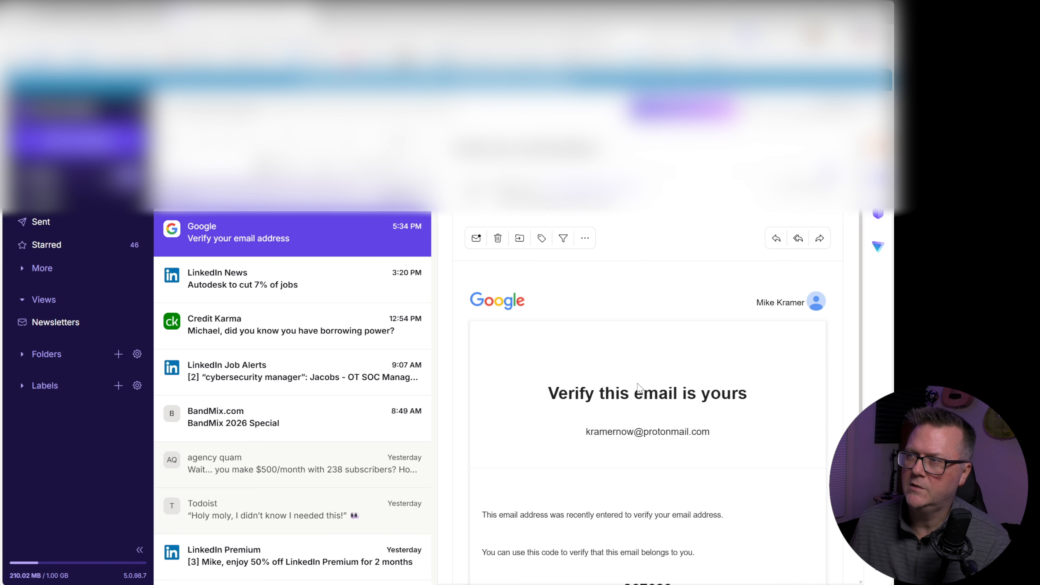
{"action": "scroll", "coordinate": [643, 382], "scroll_direction": "down", "scroll_amount": 4}
{"action": "scroll", "coordinate": [643, 382], "scroll_direction": "down", "scroll_amount": 1}
{"action": "double_click", "coordinate": [651, 349]}
{"action": "key", "text": "ctrl+c"}
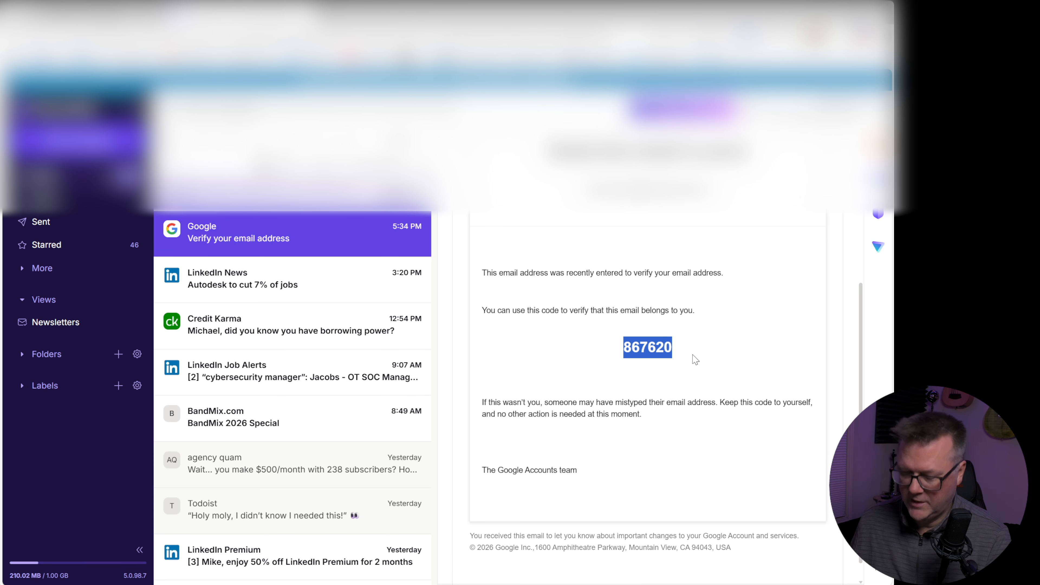
{"action": "left_click", "coordinate": [94, 12]}
{"action": "key", "text": "ctrl+v"}
{"action": "left_click", "coordinate": [724, 389]}
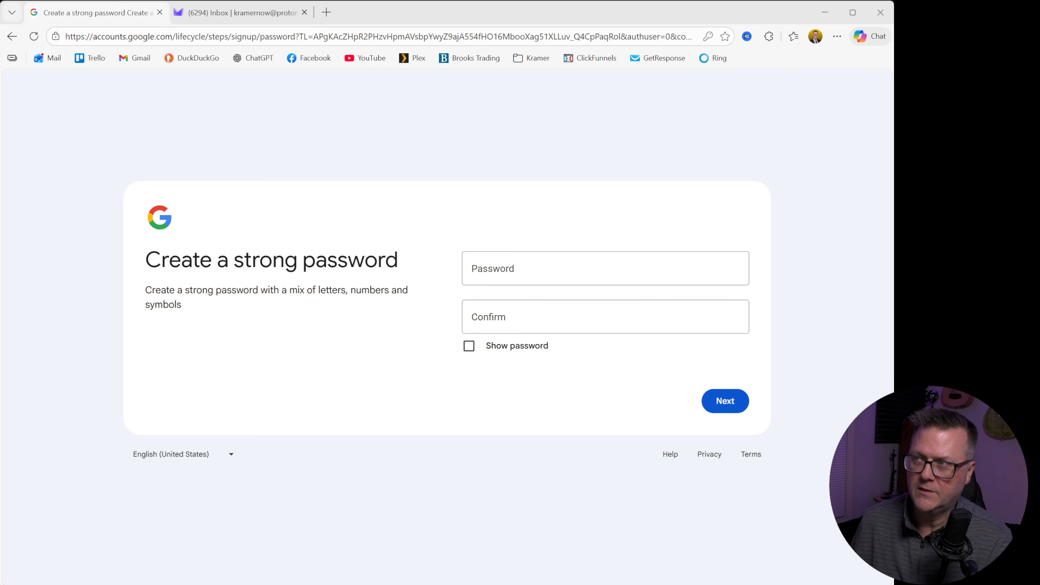
Step: Enter the new account password, repeat it for confirmation, and submit it
{"action": "key", "text": "Tab"}
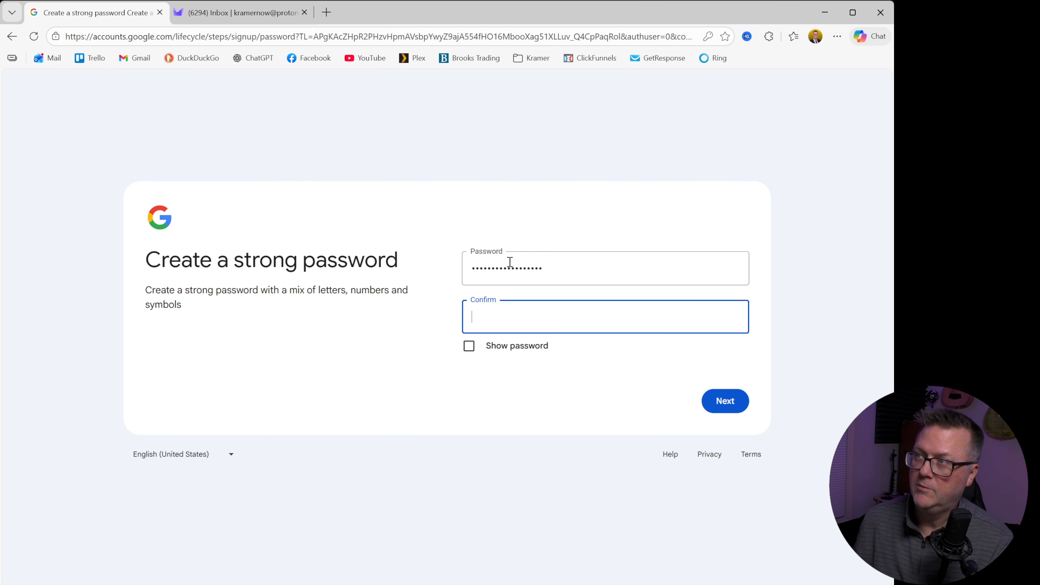
{"action": "key", "text": "ctrl+v"}
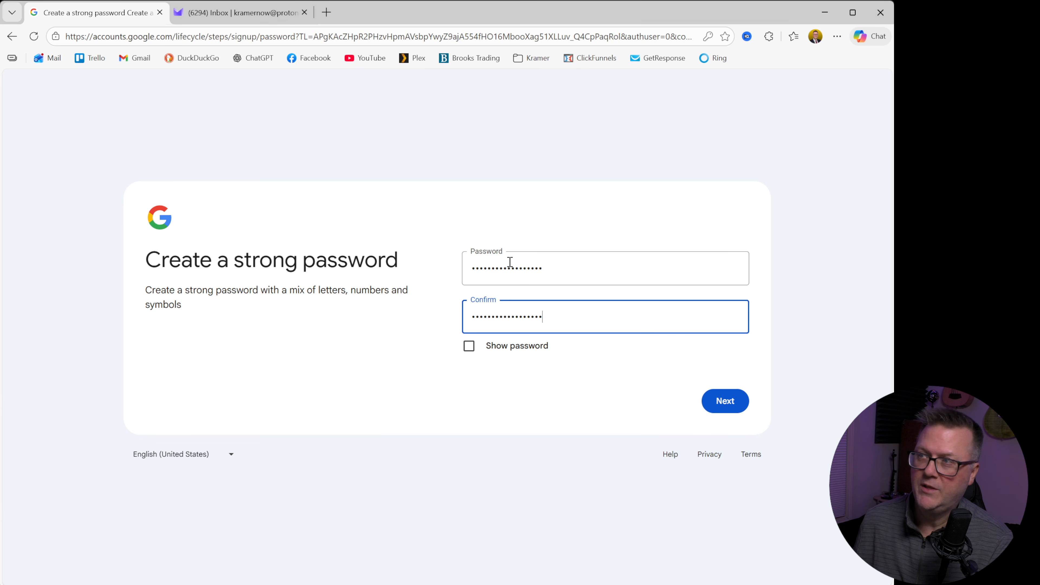
{"action": "left_click", "coordinate": [724, 401]}
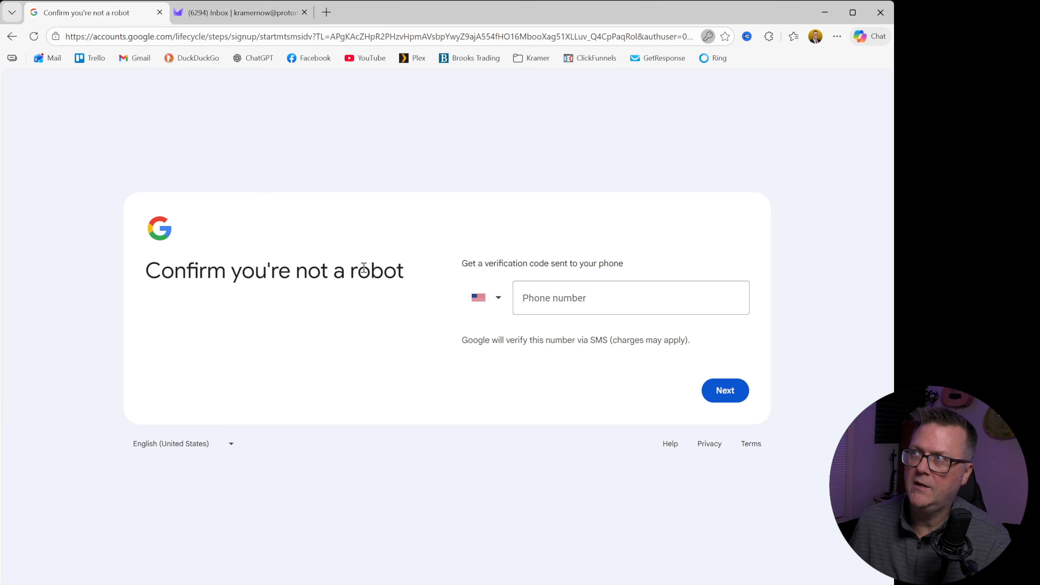
Step: Enter the phone number for the robot check and submit the verification code received by SMS
{"action": "left_click", "coordinate": [554, 302]}
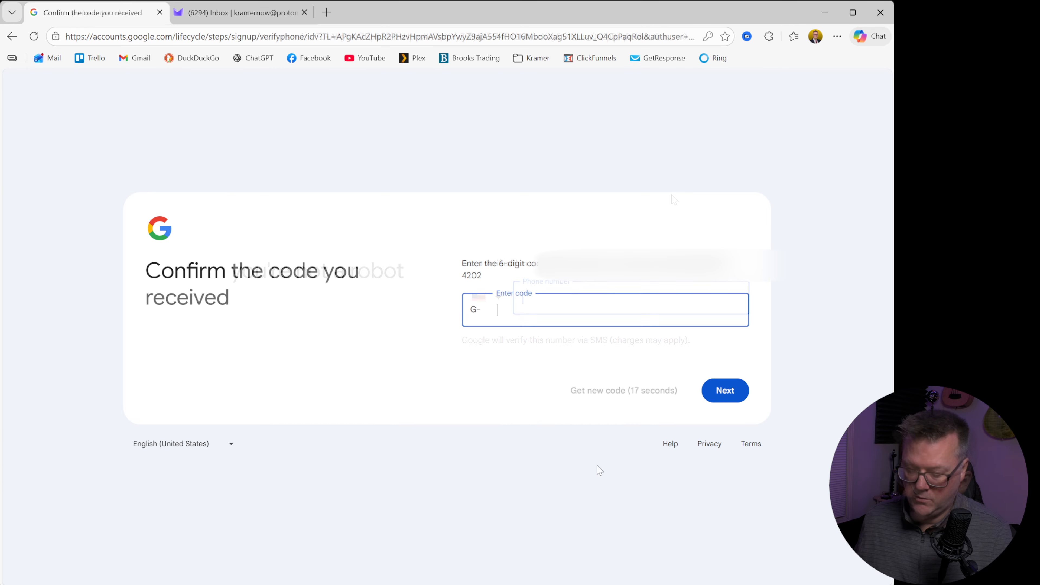
{"action": "type", "text": "646"}
{"action": "type", "text": "285"}
{"action": "key", "text": "Return"}
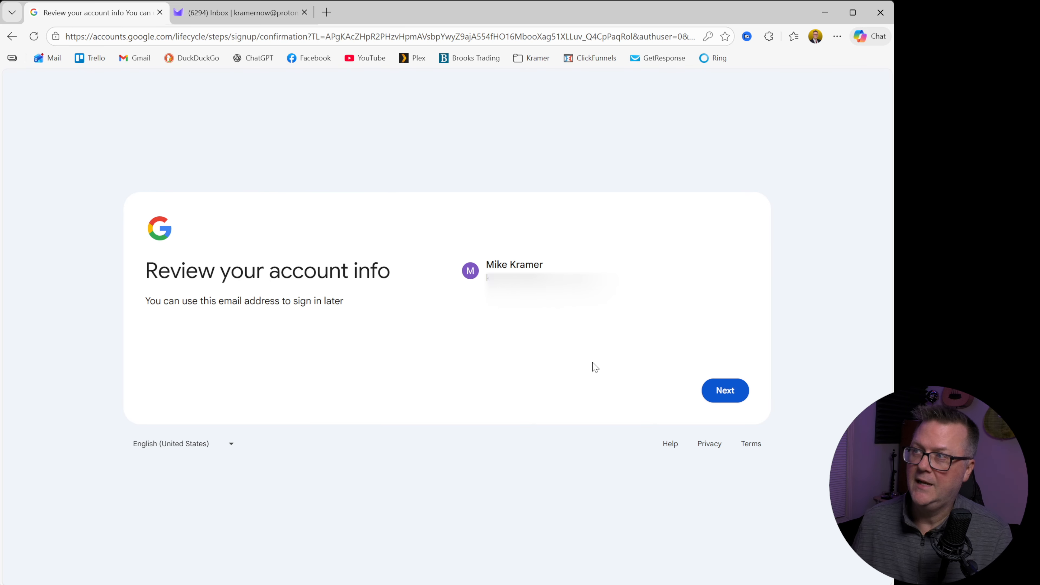
Step: Accept the account info, expand the additional privacy options, and choose not to save Web & App Activity and to show non-personalized ads
{"action": "left_click", "coordinate": [717, 389]}
{"action": "scroll", "coordinate": [611, 364], "scroll_direction": "down", "scroll_amount": 10}
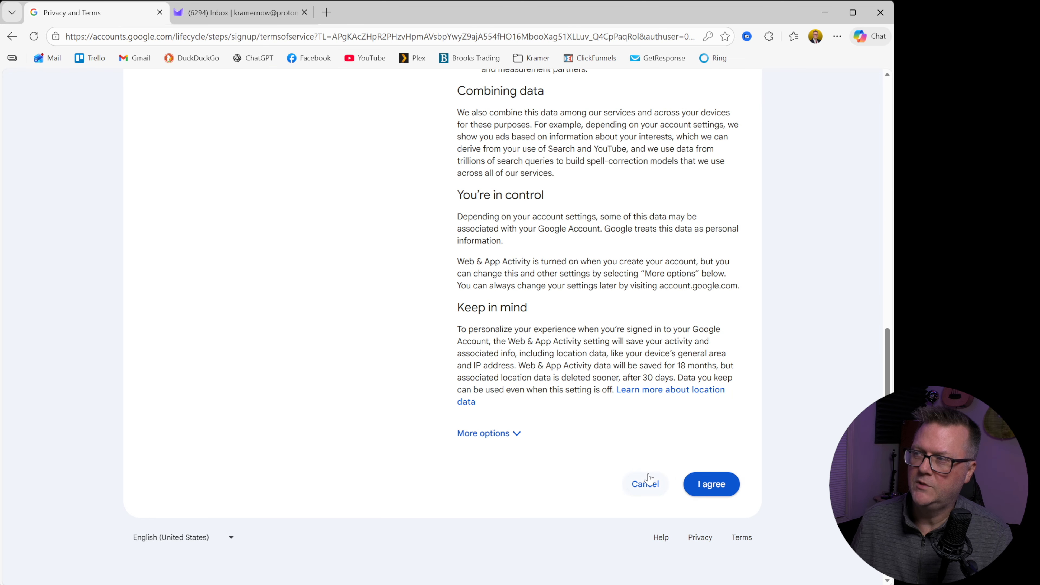
{"action": "left_click", "coordinate": [507, 441]}
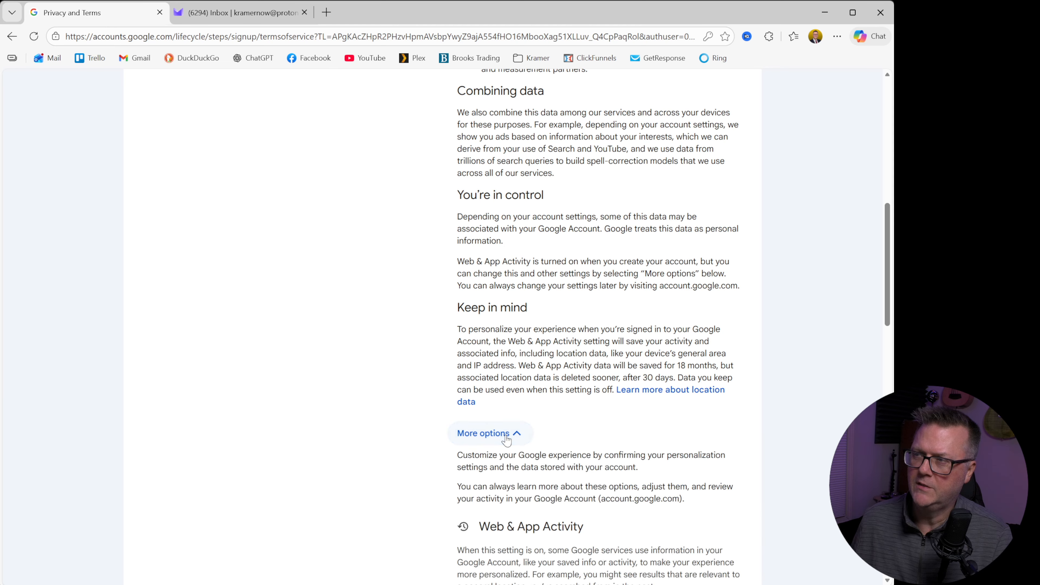
{"action": "scroll", "coordinate": [608, 250], "scroll_direction": "down", "scroll_amount": 5}
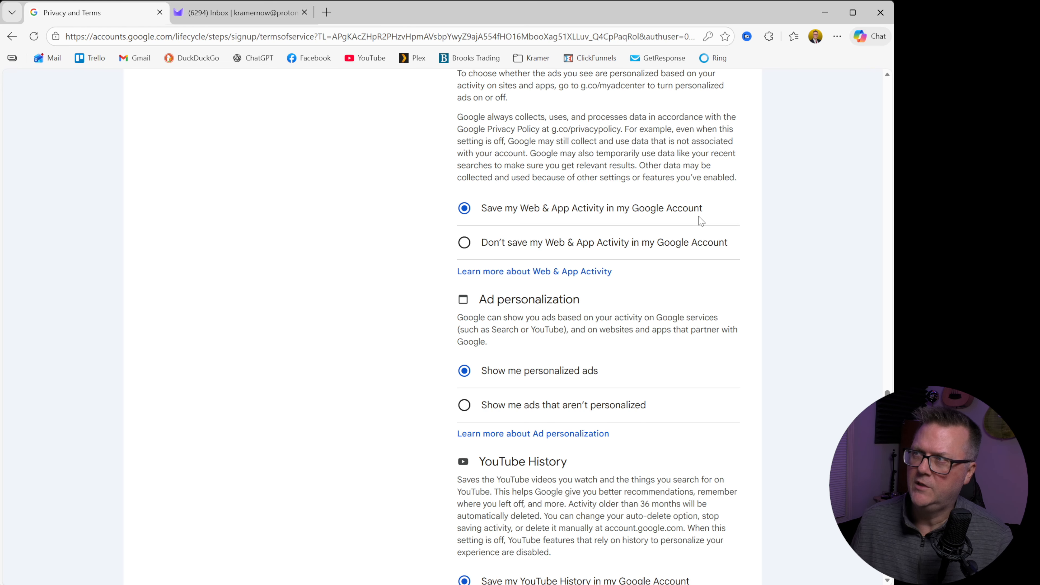
{"action": "left_click", "coordinate": [508, 246]}
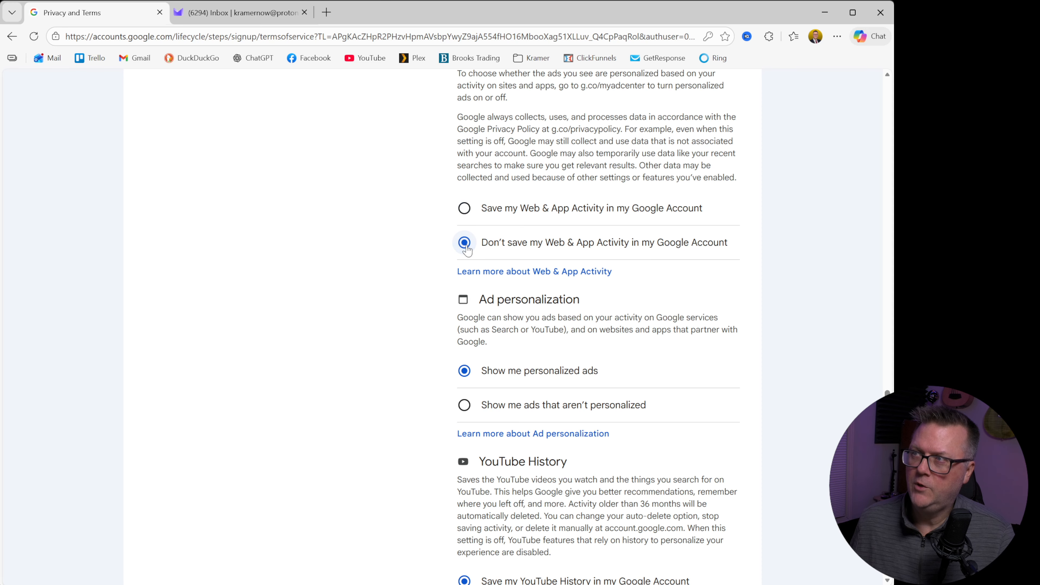
{"action": "left_click", "coordinate": [467, 408]}
{"action": "scroll", "coordinate": [466, 393], "scroll_direction": "down", "scroll_amount": 5}
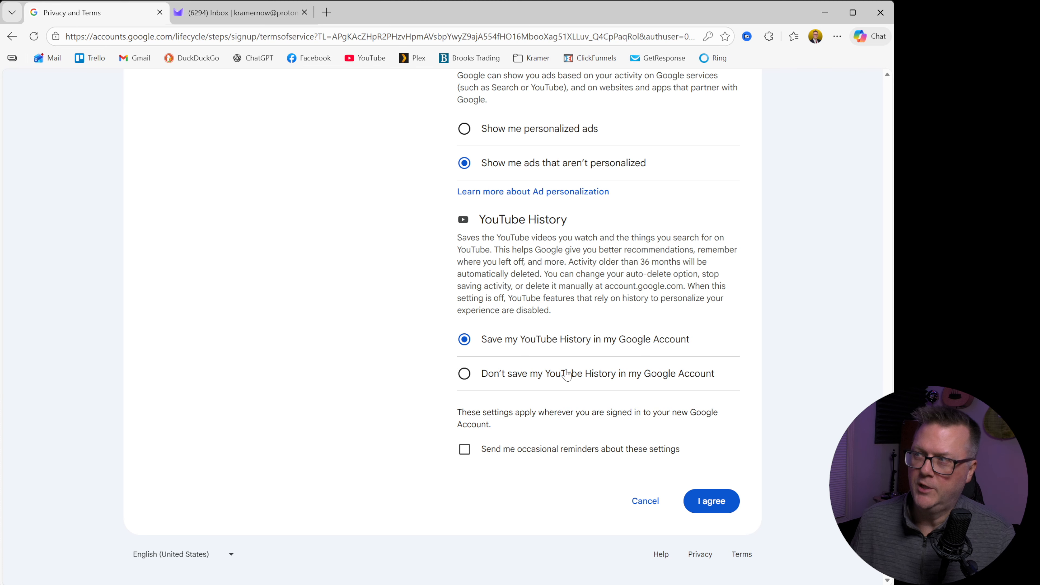
Step: Review the privacy choices, enable occasional reminders about these settings, and agree to the terms
{"action": "scroll", "coordinate": [567, 374], "scroll_direction": "up", "scroll_amount": 1}
{"action": "scroll", "coordinate": [567, 373], "scroll_direction": "up", "scroll_amount": 3}
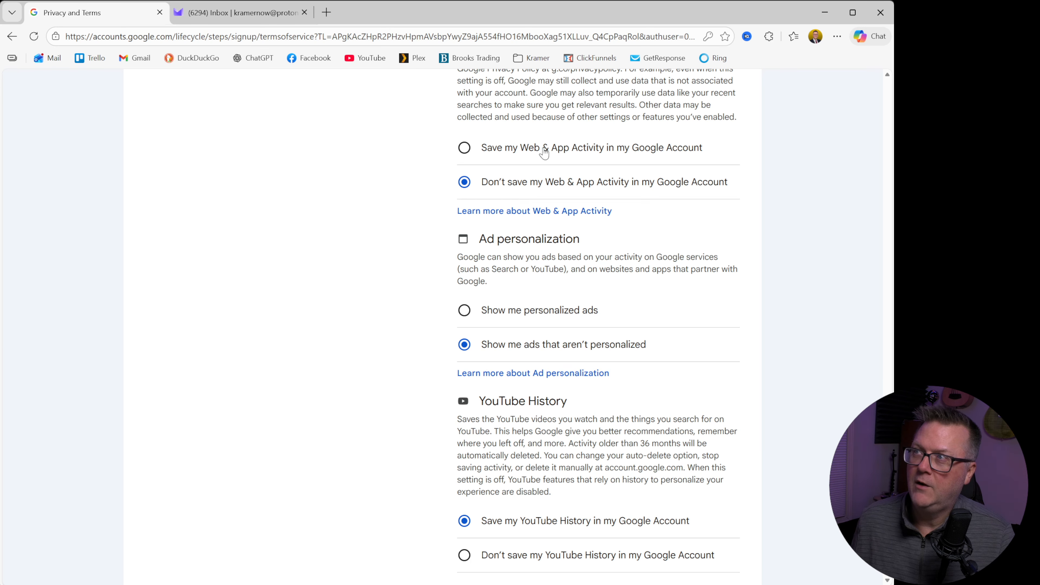
{"action": "scroll", "coordinate": [574, 170], "scroll_direction": "down", "scroll_amount": 4}
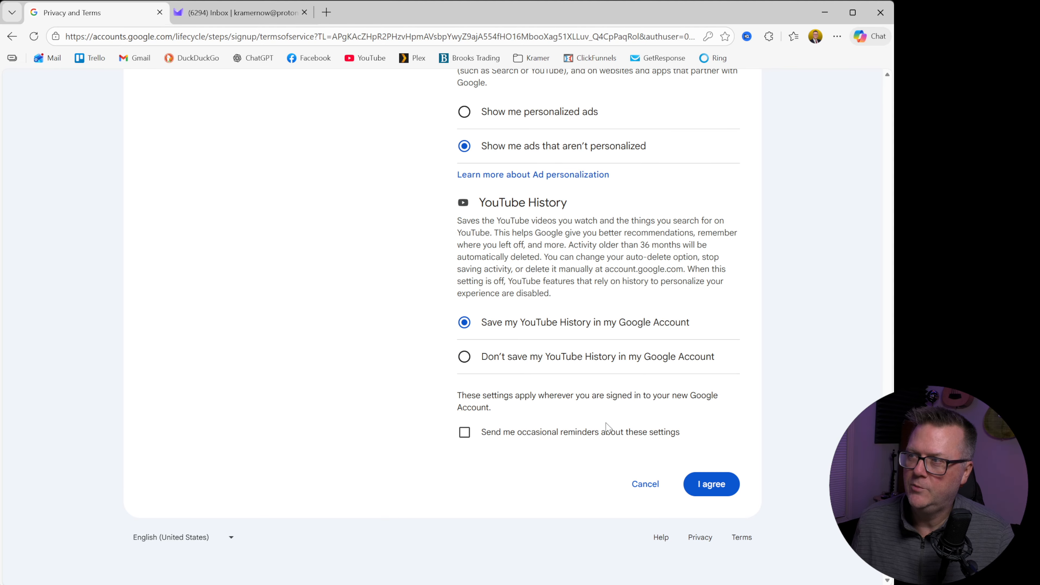
{"action": "left_click", "coordinate": [465, 433]}
{"action": "left_click", "coordinate": [710, 489]}
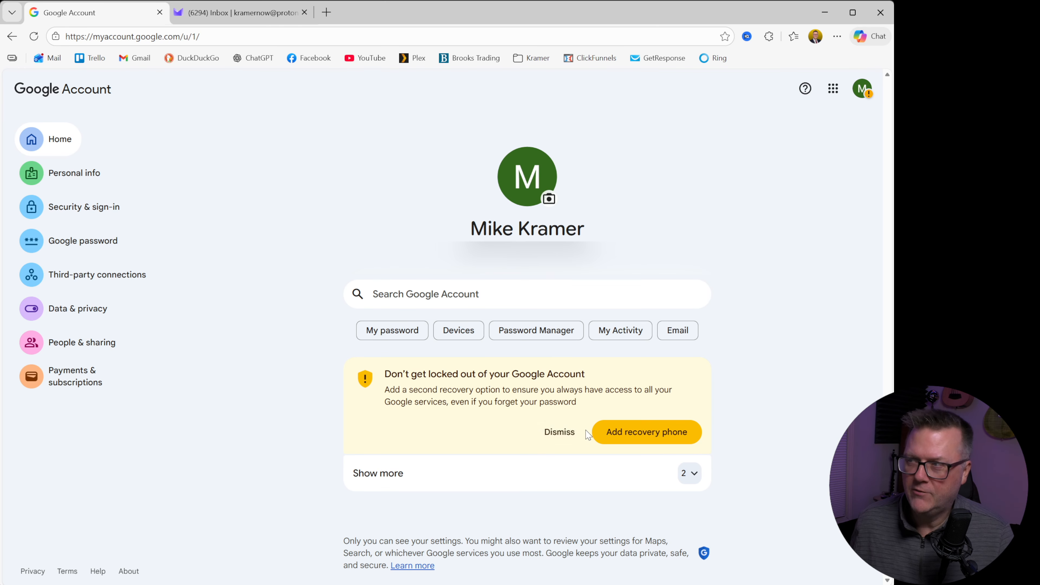
Step: Dismiss the recovery phone, home address and payment card suggestions on the Google Account home page
{"action": "left_click", "coordinate": [565, 436]}
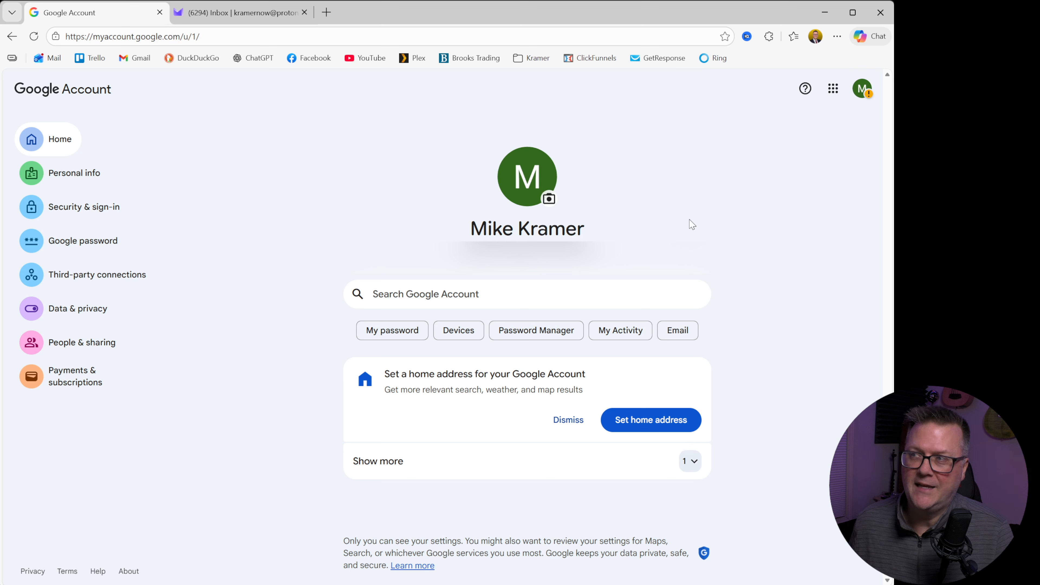
{"action": "left_click", "coordinate": [560, 426]}
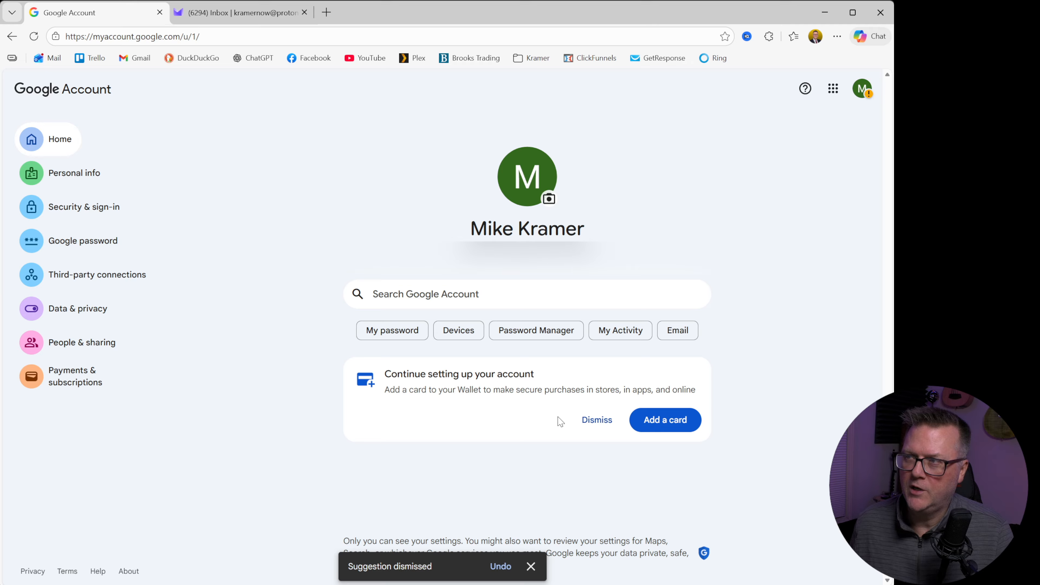
{"action": "left_click", "coordinate": [603, 431]}
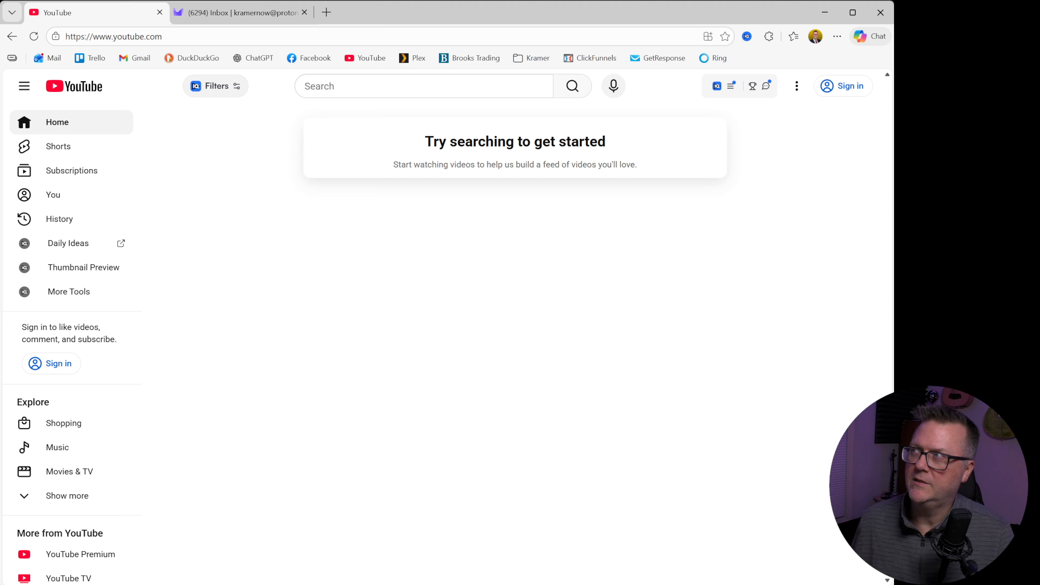
Step: Sign in to YouTube using another account, submitting the new account's email address and password
{"action": "left_click", "coordinate": [846, 87]}
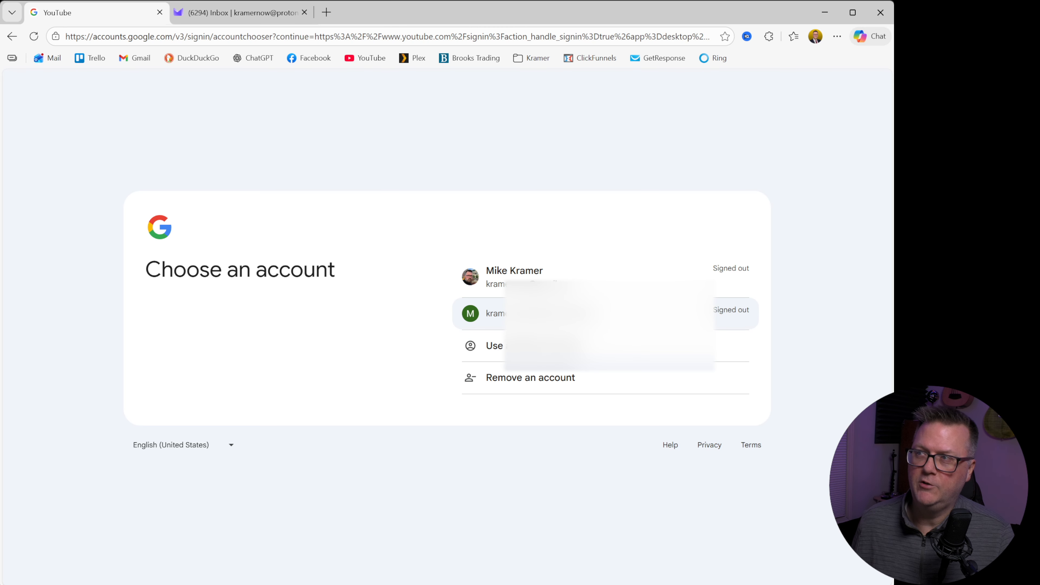
{"action": "left_click", "coordinate": [517, 348]}
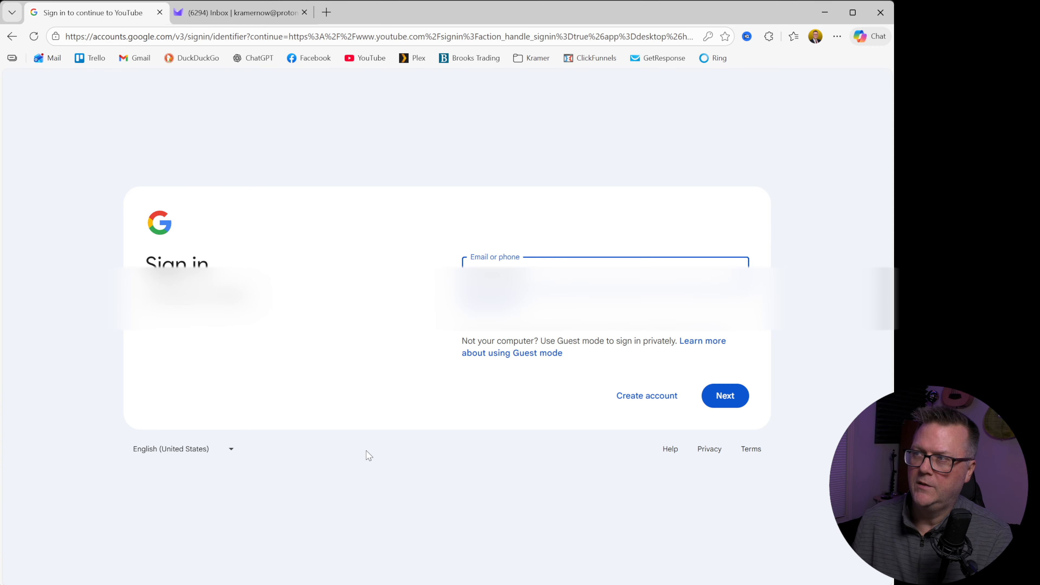
{"action": "left_click", "coordinate": [731, 396]}
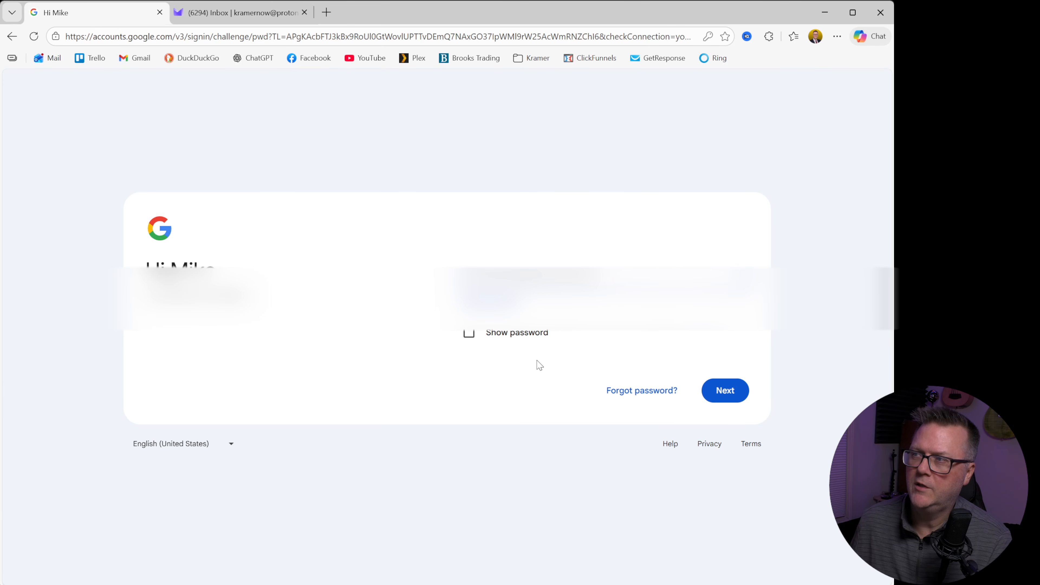
{"action": "left_click", "coordinate": [723, 397]}
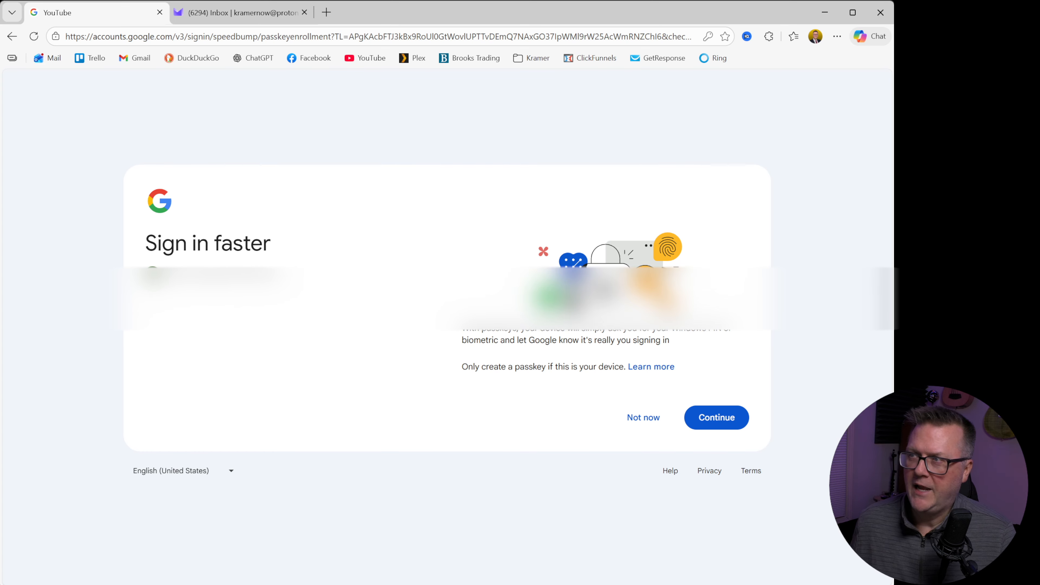
Step: Decline creating a passkey and skip adding recovery details and a home address
{"action": "left_click", "coordinate": [644, 417]}
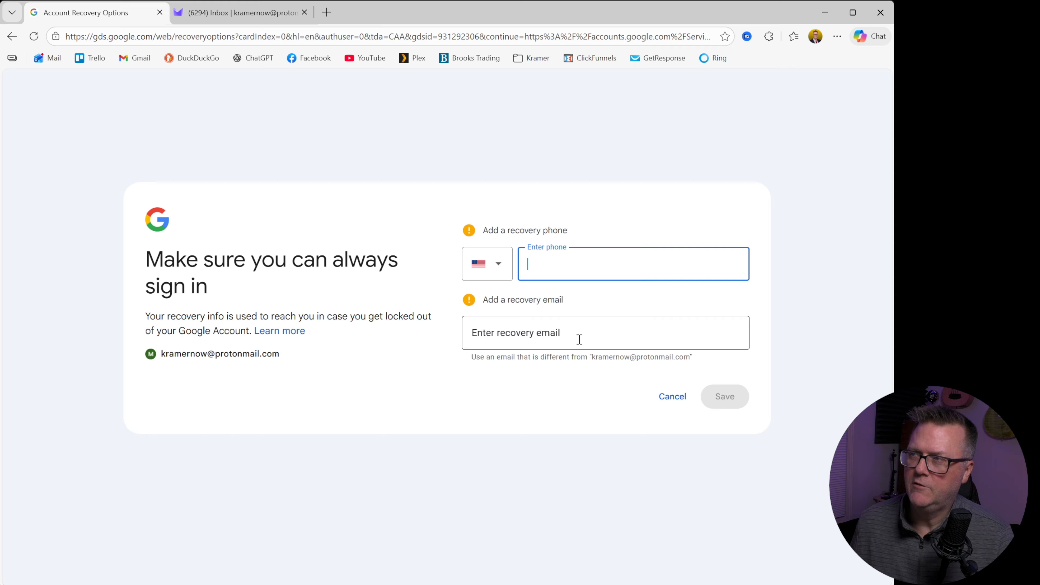
{"action": "left_click", "coordinate": [675, 404]}
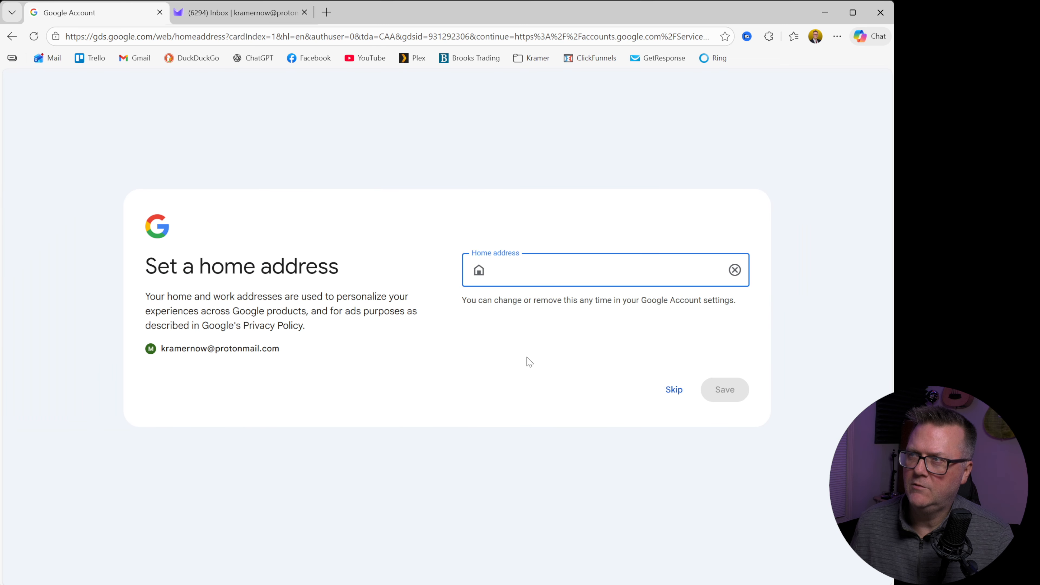
{"action": "left_click", "coordinate": [678, 393]}
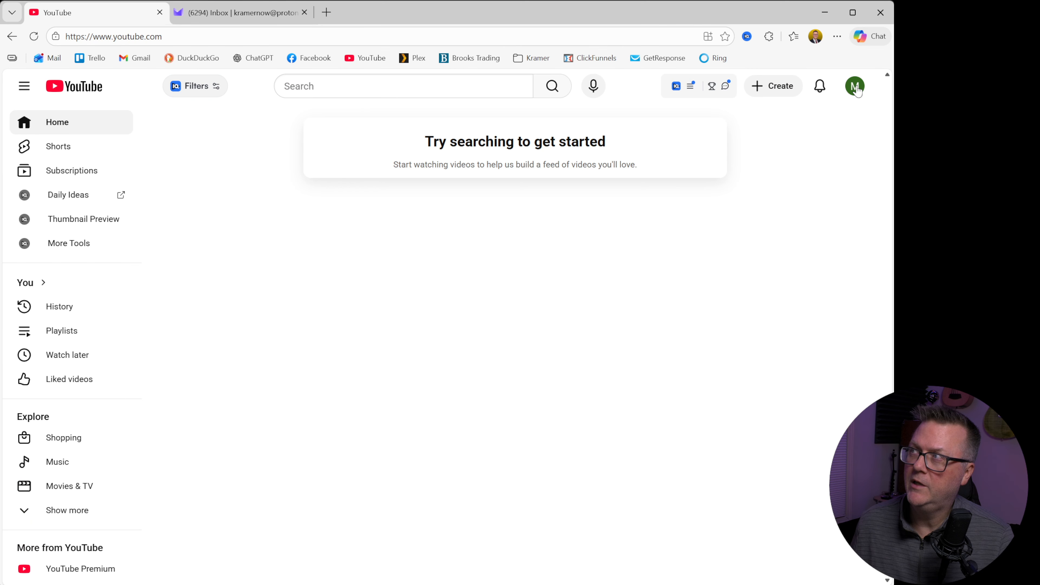
{"action": "left_click", "coordinate": [857, 88]}
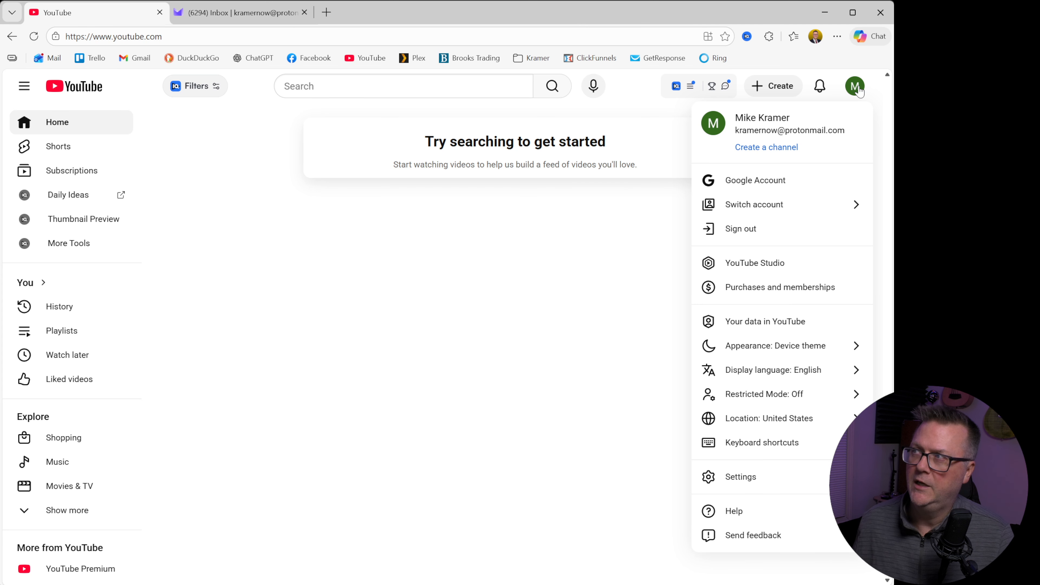
{"action": "left_click", "coordinate": [788, 148]}
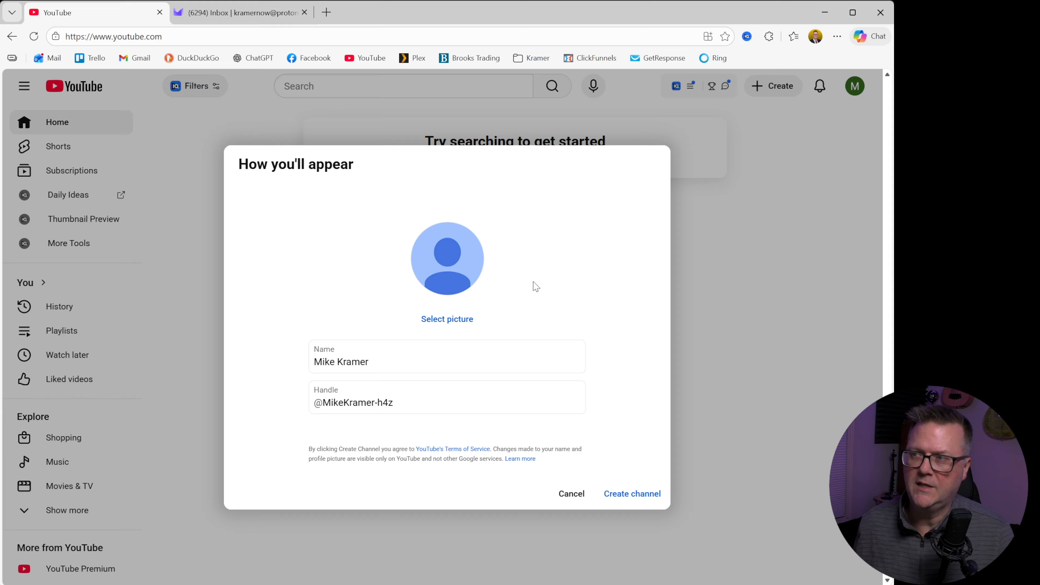
{"action": "left_click", "coordinate": [572, 494]}
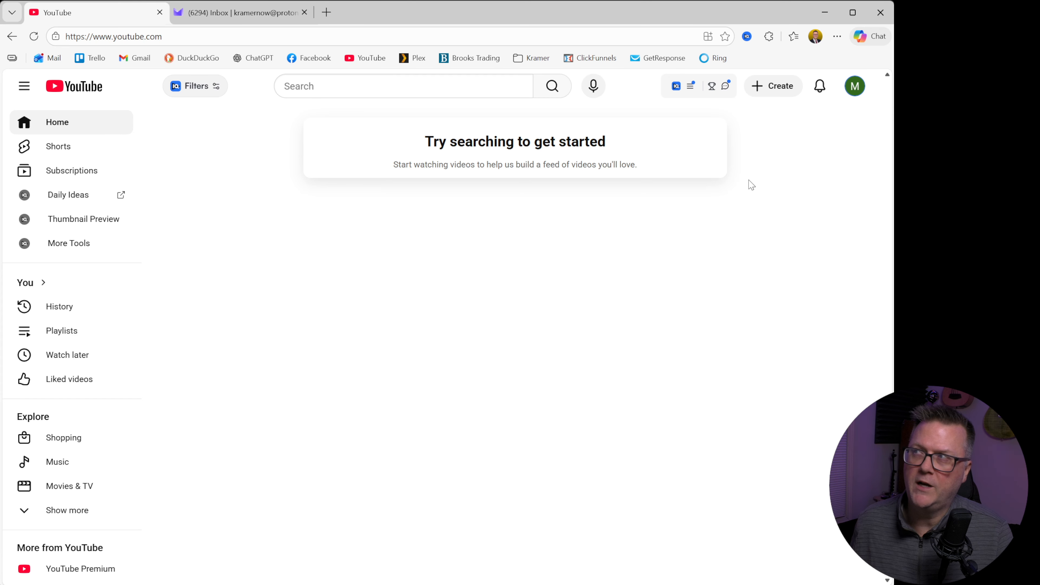
Step: View the Google Account page from YouTube and search the web for "google brand account"
{"action": "left_click", "coordinate": [857, 93]}
{"action": "left_click", "coordinate": [758, 180]}
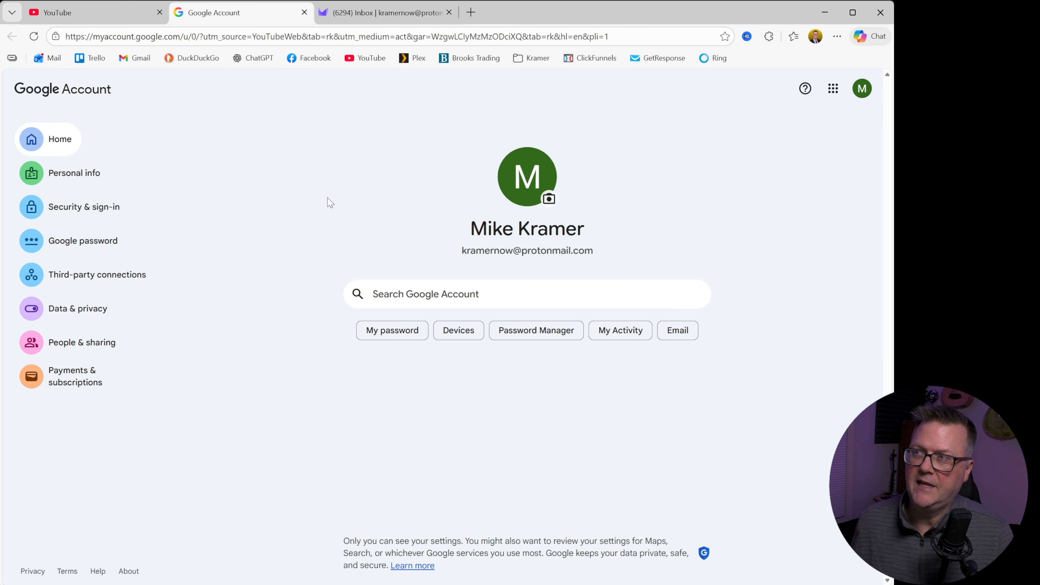
{"action": "key", "text": "ctrl+l"}
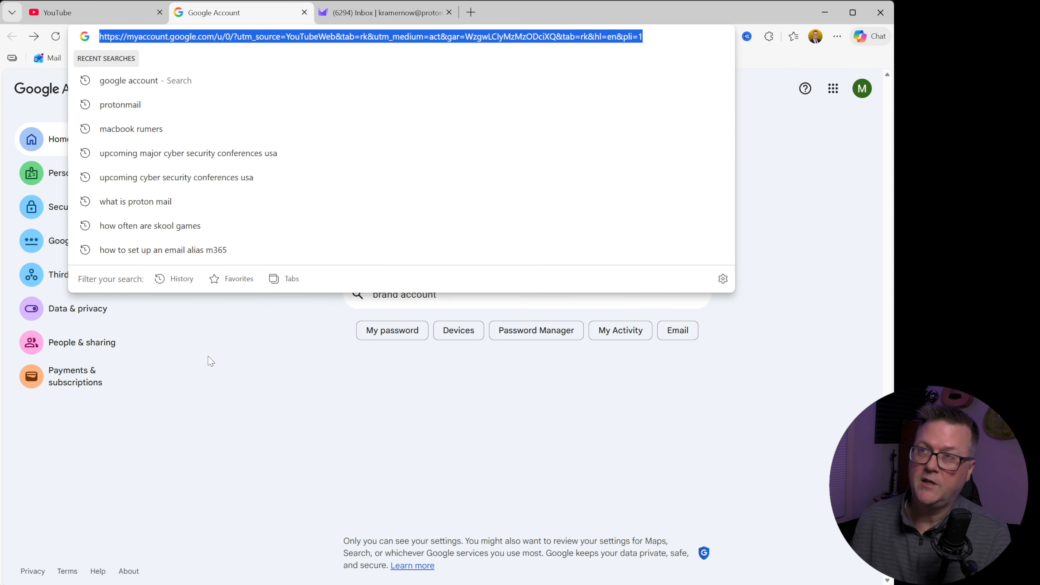
{"action": "type", "text": "google brand account"}
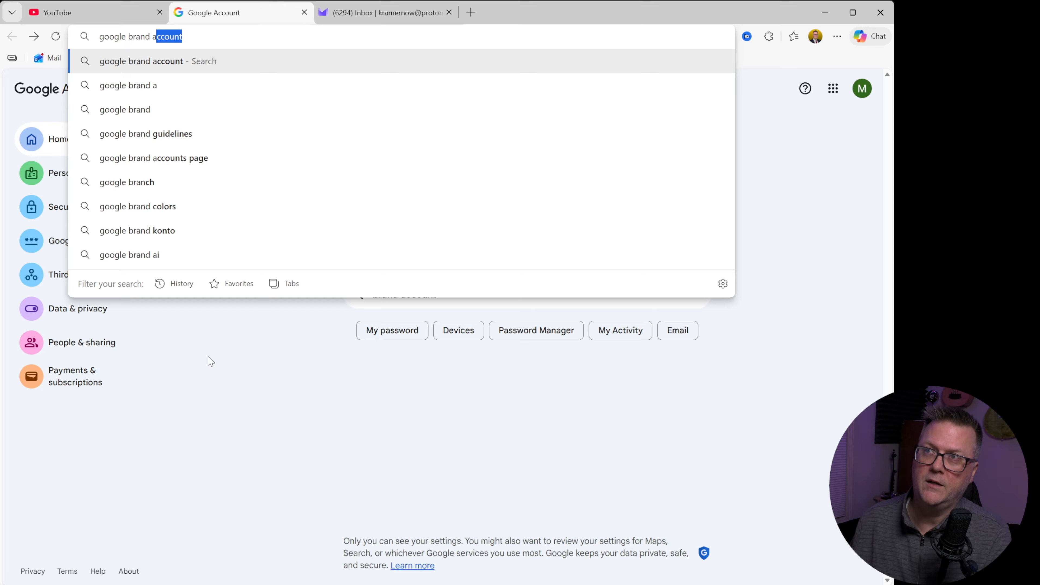
{"action": "key", "text": "Return"}
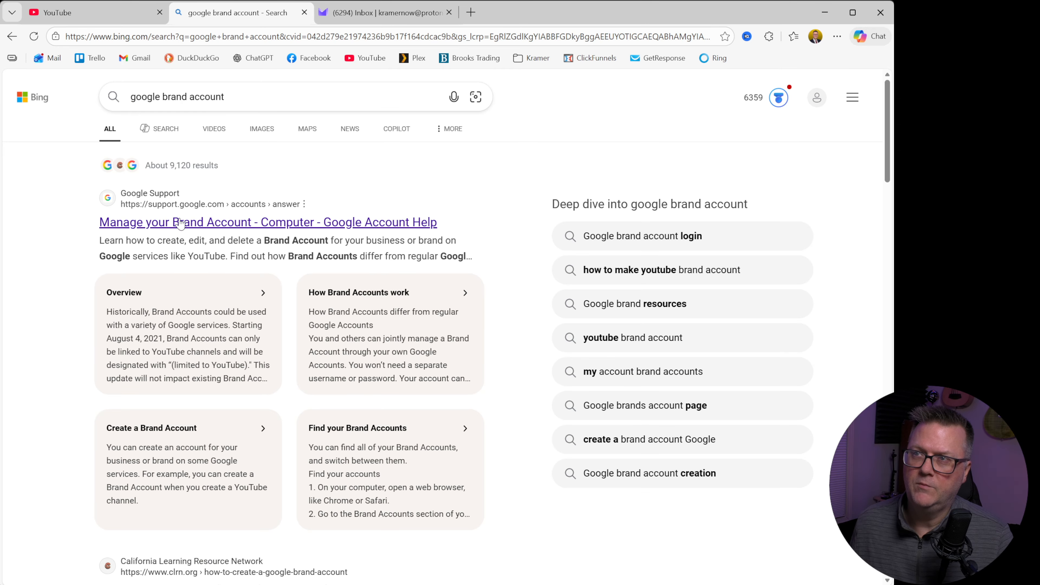
Step: Open the "Manage your Brand Account" help article and follow it to the Brand Accounts section of the Google Account
{"action": "left_click", "coordinate": [253, 222]}
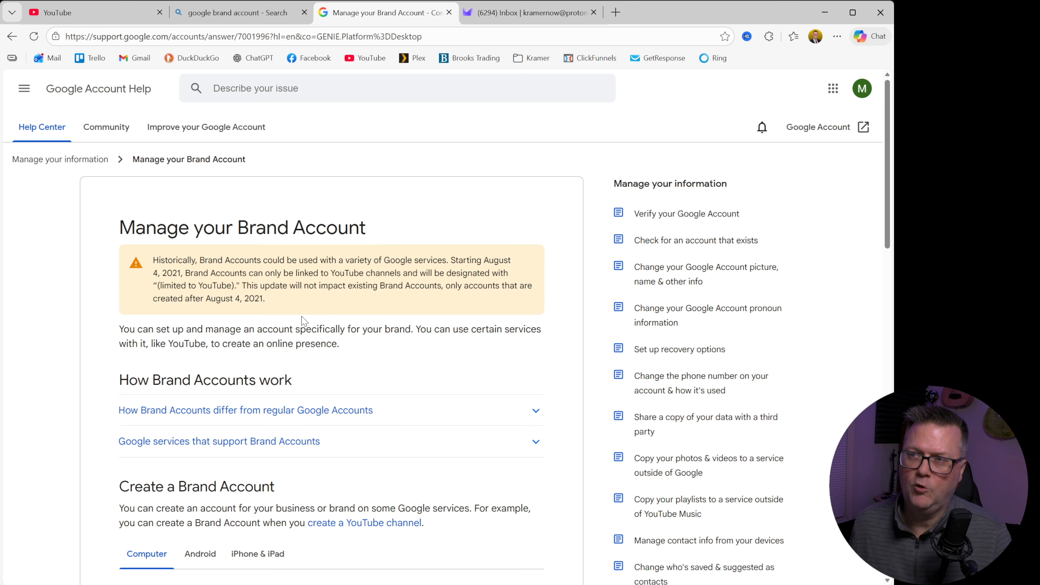
{"action": "scroll", "coordinate": [396, 371], "scroll_direction": "down", "scroll_amount": 8}
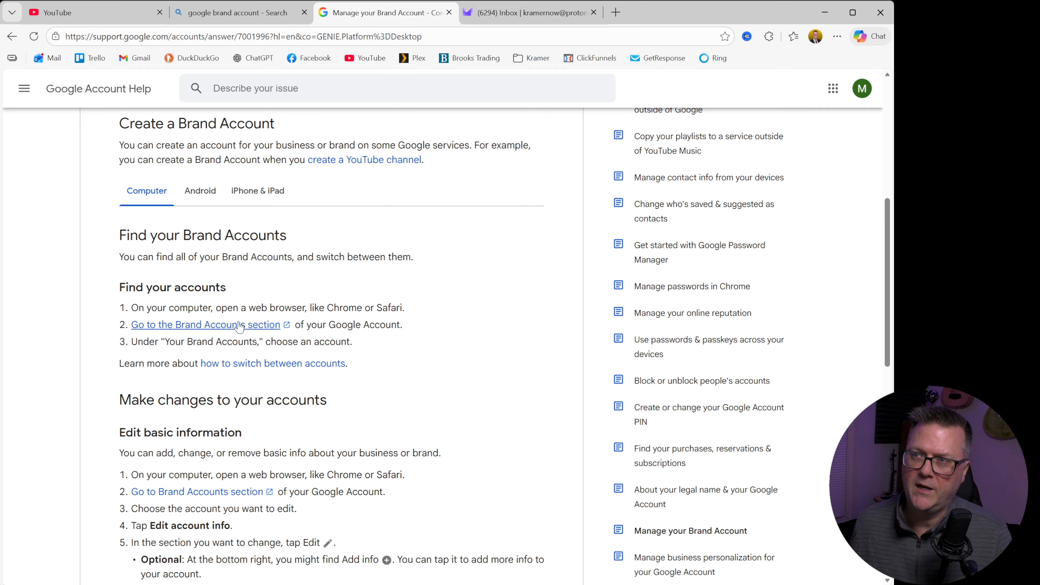
{"action": "left_click", "coordinate": [271, 325]}
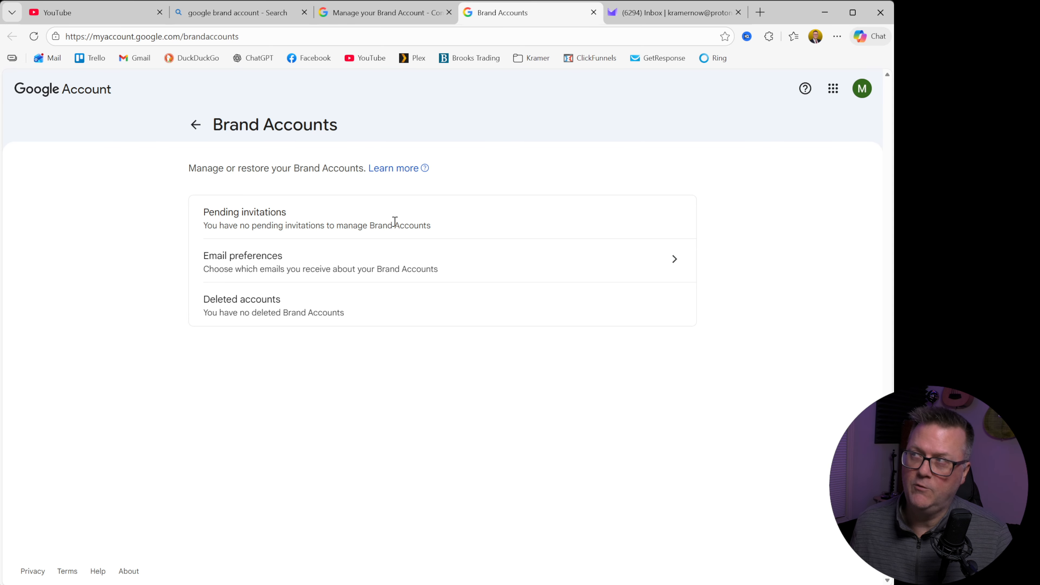
{"action": "left_click", "coordinate": [196, 125]}
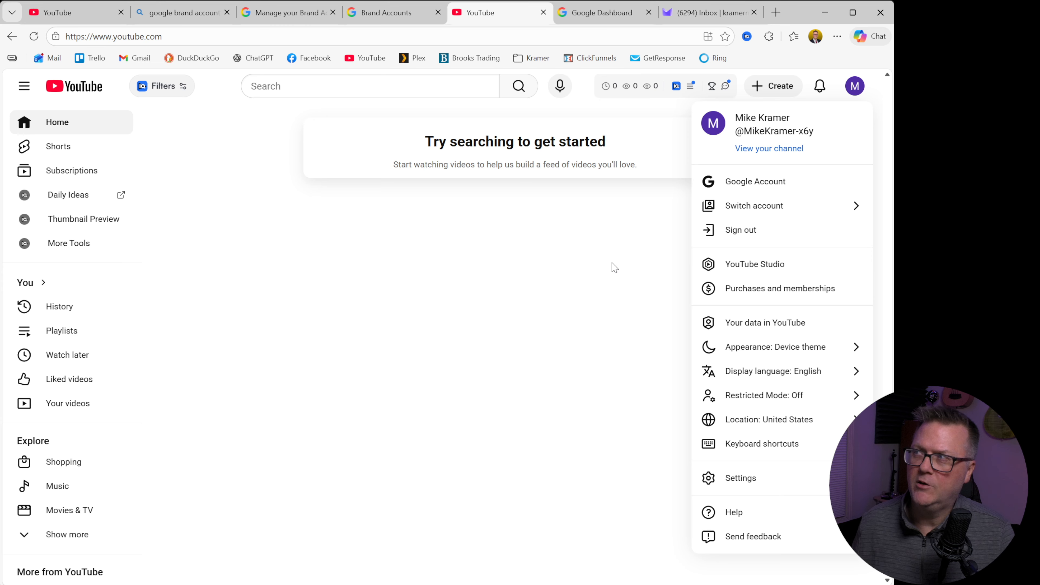
Step: View the page of the account's own personal channel on YouTube
{"action": "left_click", "coordinate": [854, 87]}
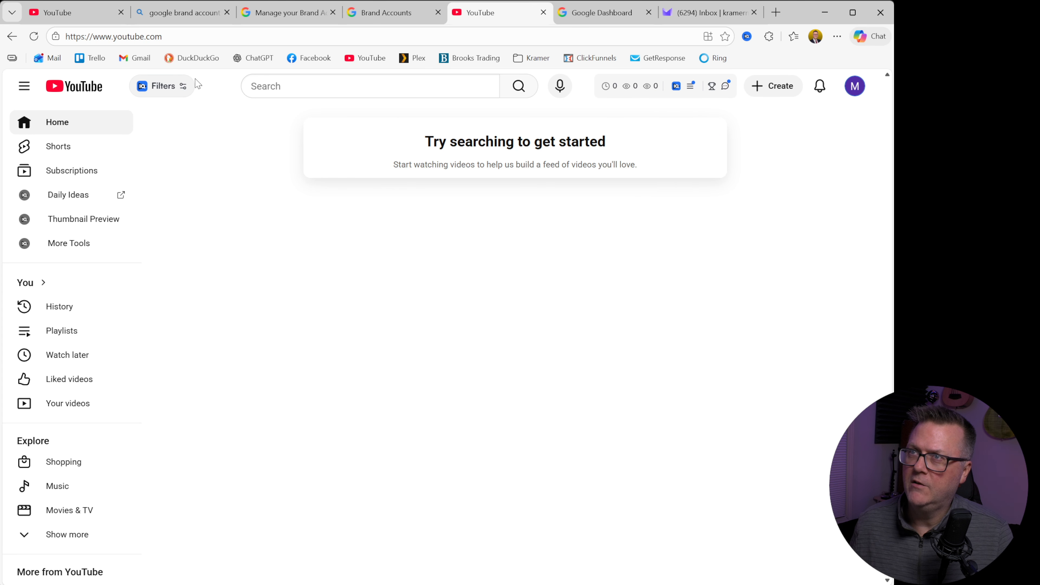
{"action": "left_click", "coordinate": [855, 86]}
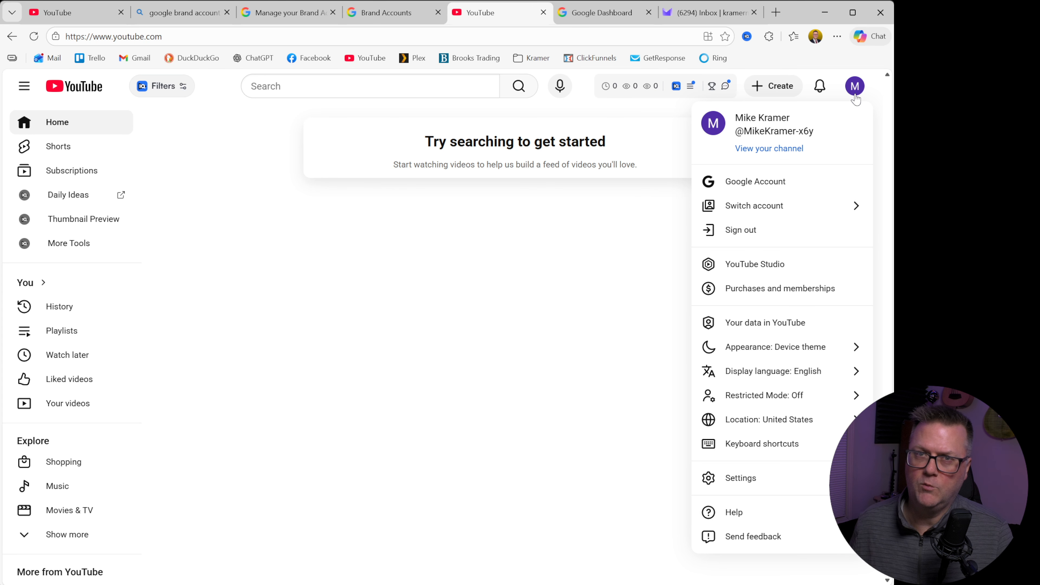
{"action": "left_click", "coordinate": [770, 149]}
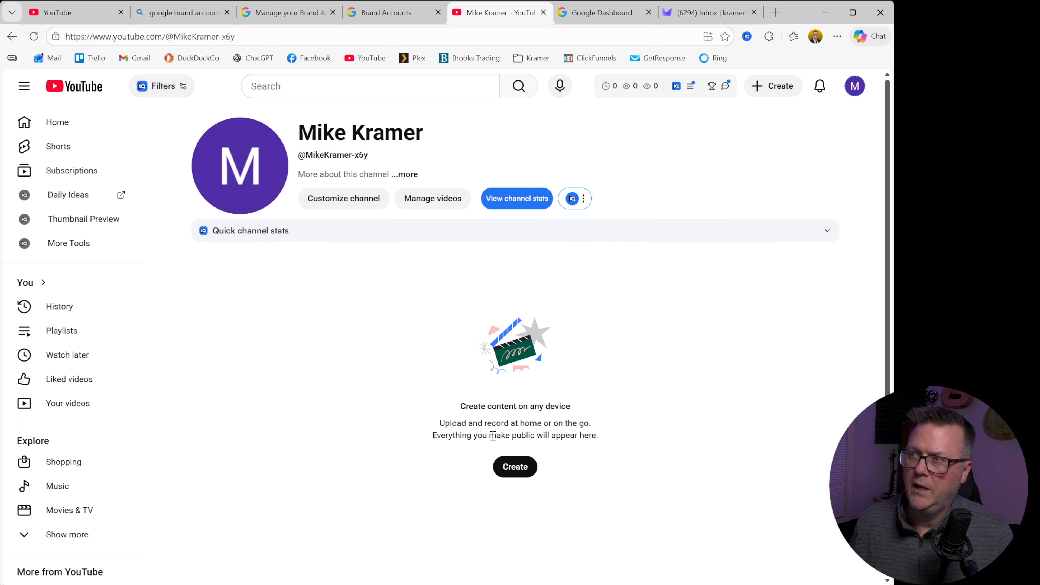
Step: Open the list of all channels belonging to the signed-in YouTube account
{"action": "left_click", "coordinate": [855, 86]}
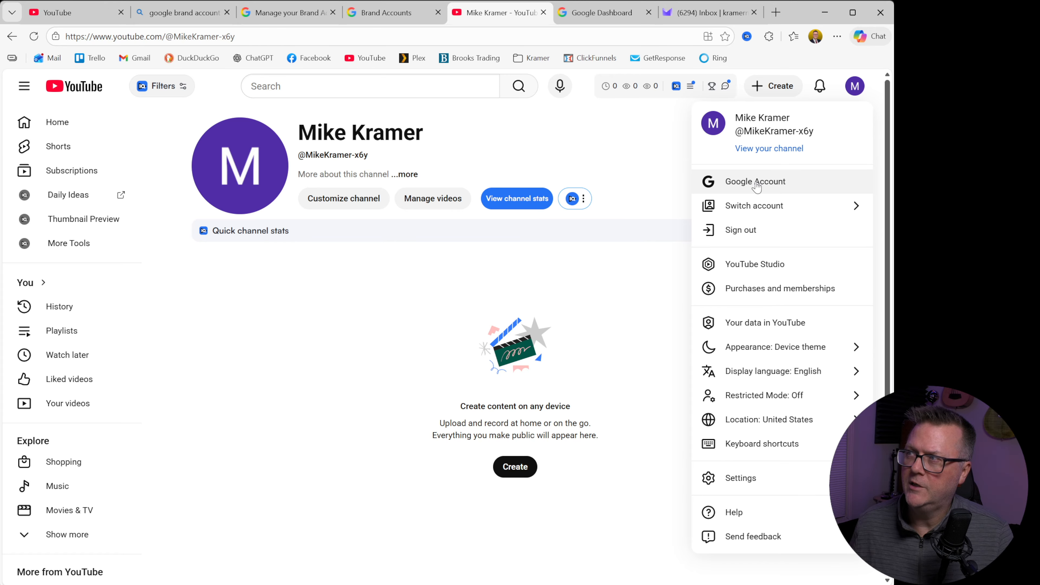
{"action": "left_click", "coordinate": [762, 205]}
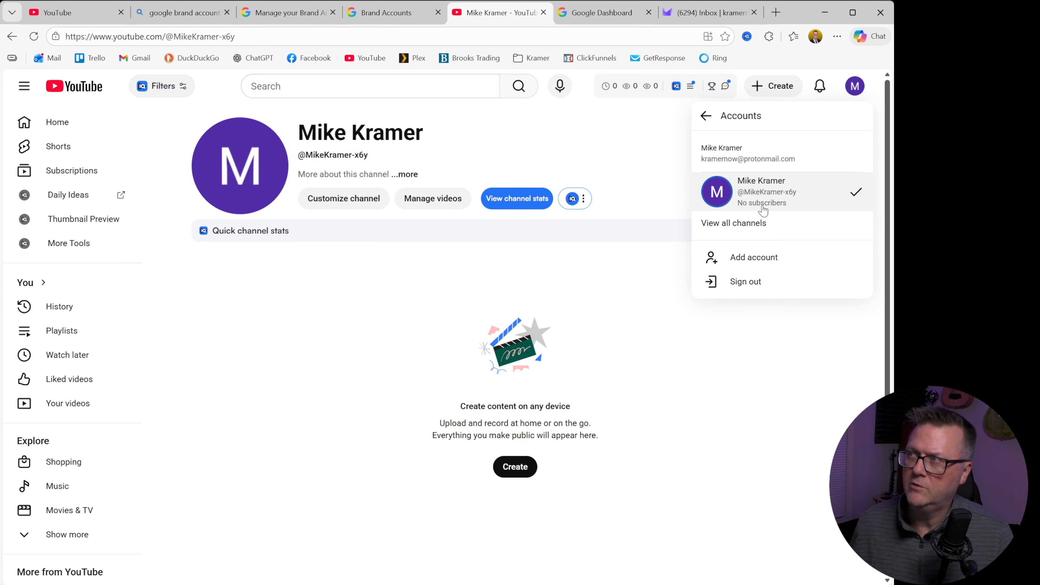
{"action": "left_click", "coordinate": [750, 226]}
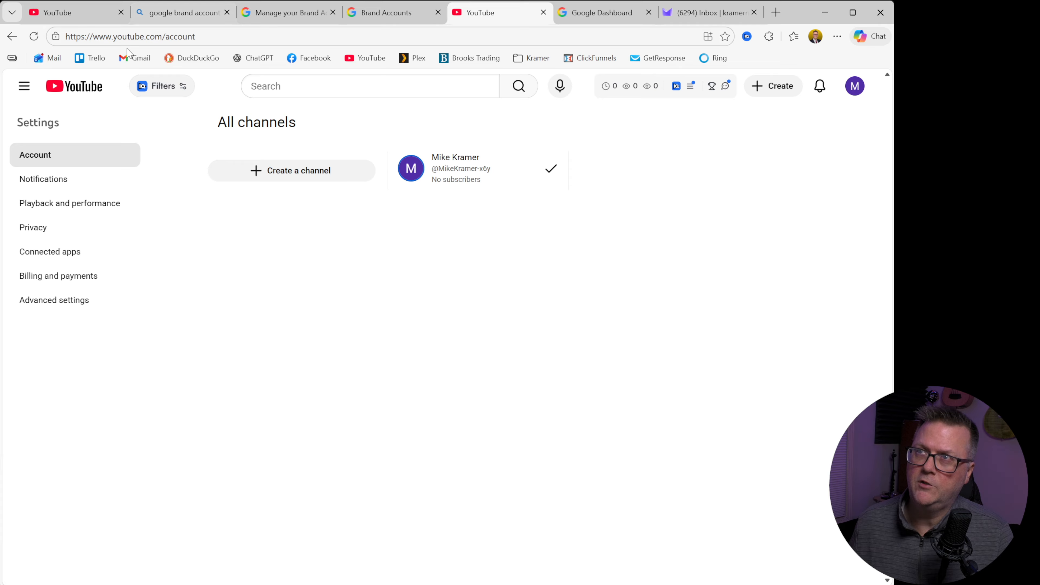
{"action": "left_click", "coordinate": [281, 175]}
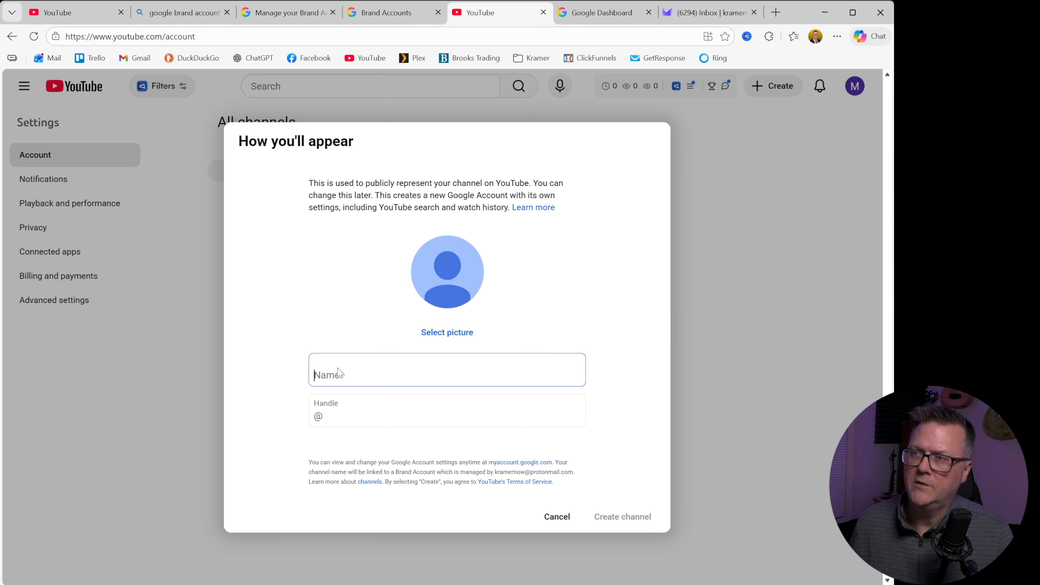
{"action": "type", "text": "New "}
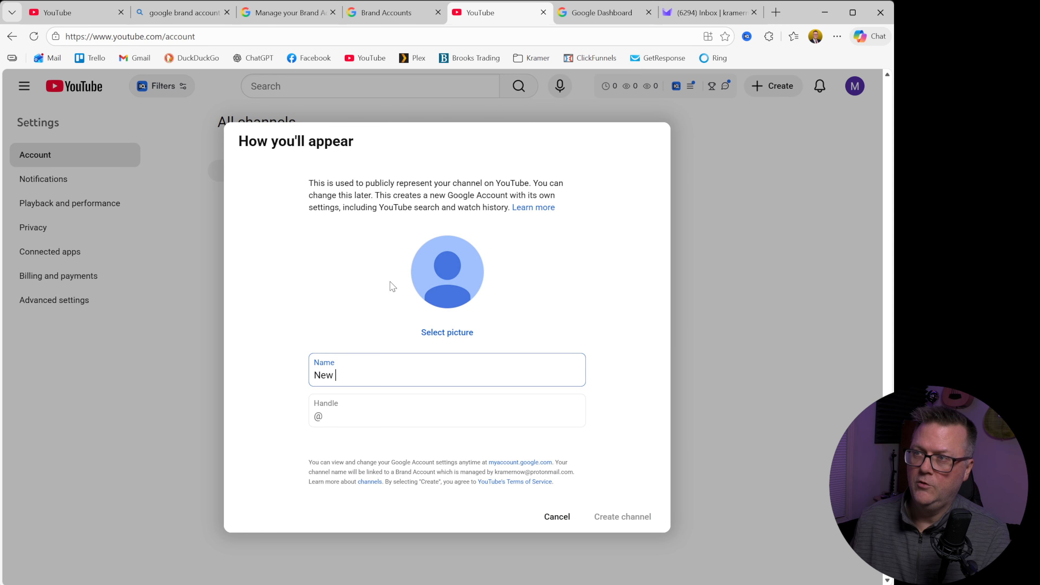
{"action": "type", "text": "Brand Channel"}
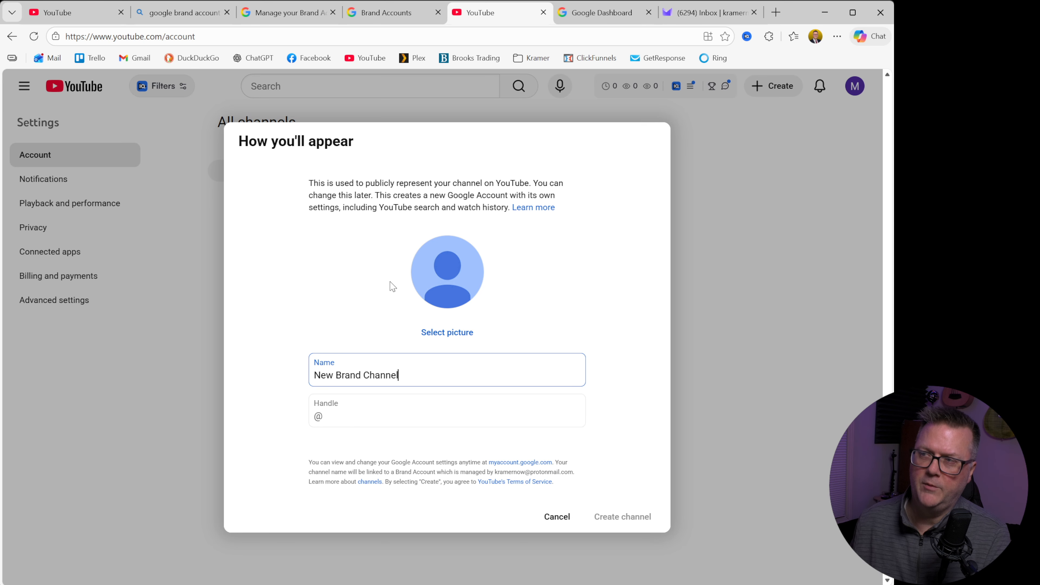
{"action": "key", "text": "ctrl+a"}
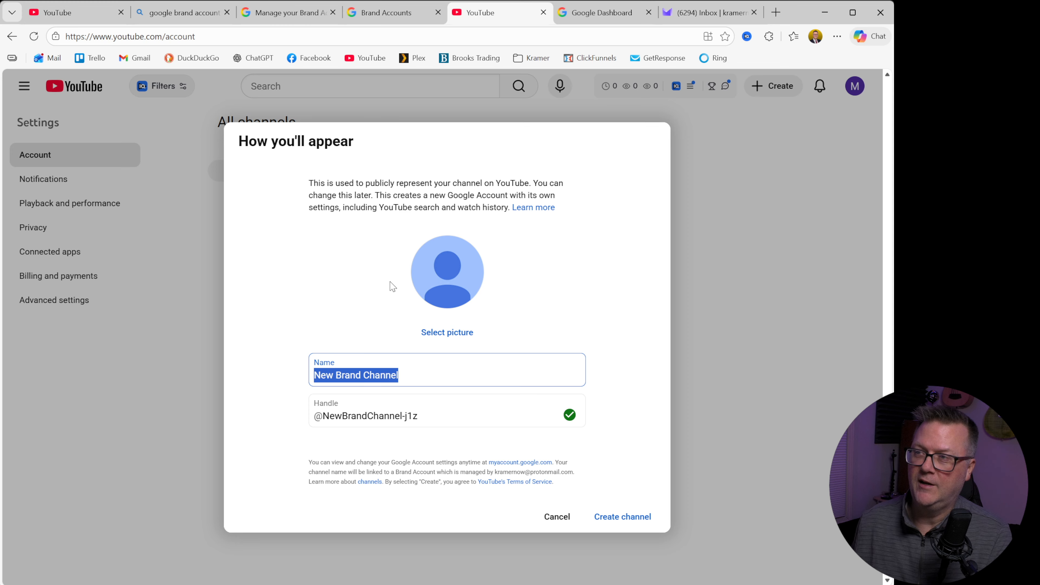
{"action": "type", "text": "Birdwatching with Me"}
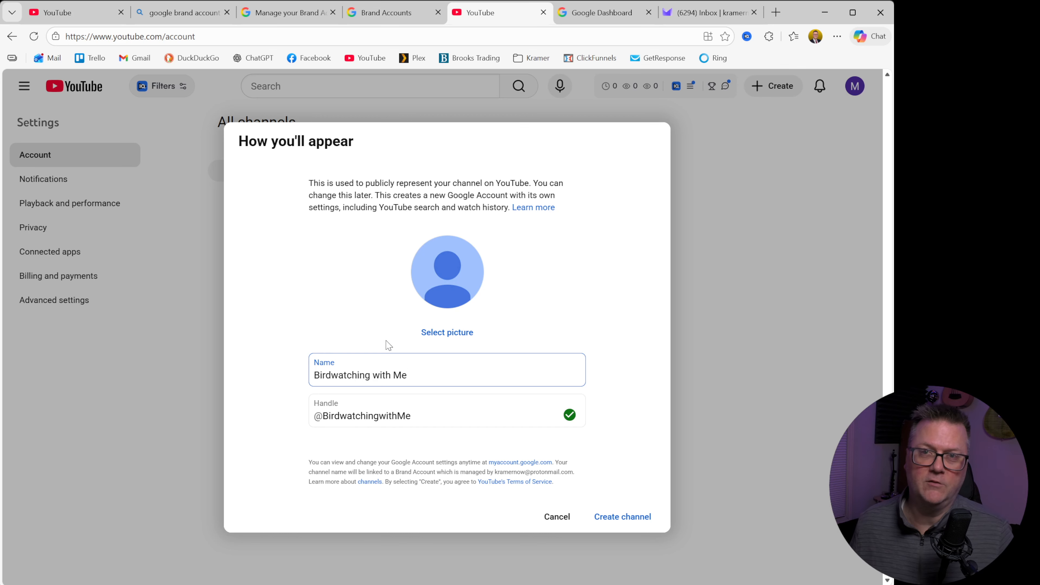
{"action": "left_click", "coordinate": [363, 416]}
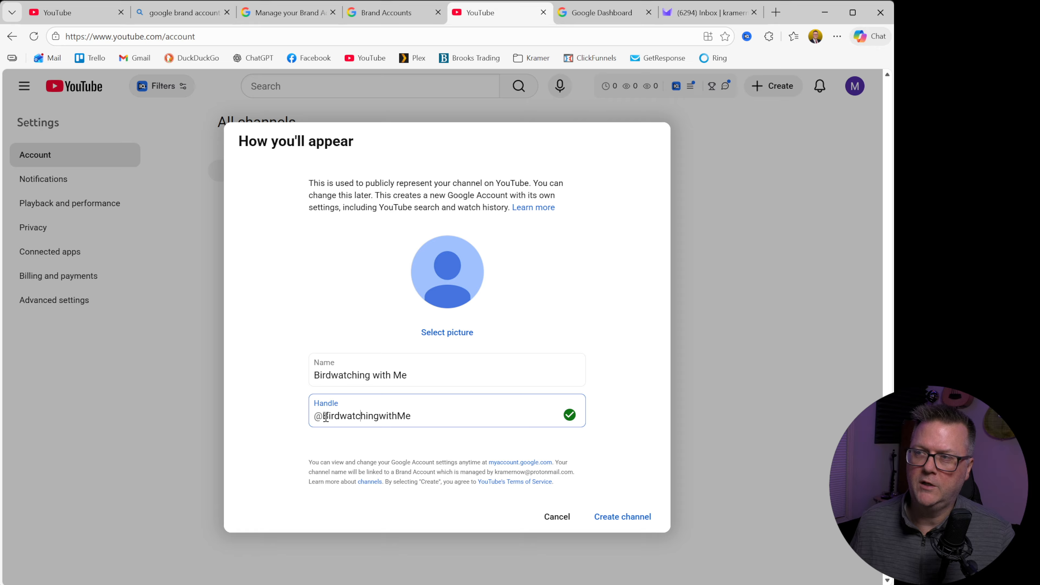
{"action": "left_click_drag", "start_coordinate": [416, 412], "coordinate": [325, 429]}
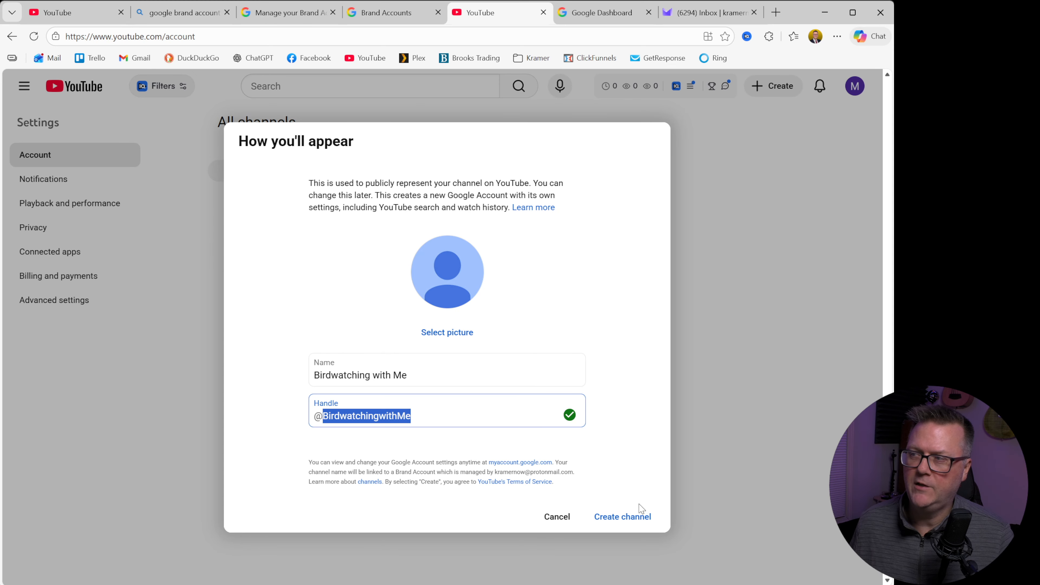
{"action": "left_click", "coordinate": [641, 524]}
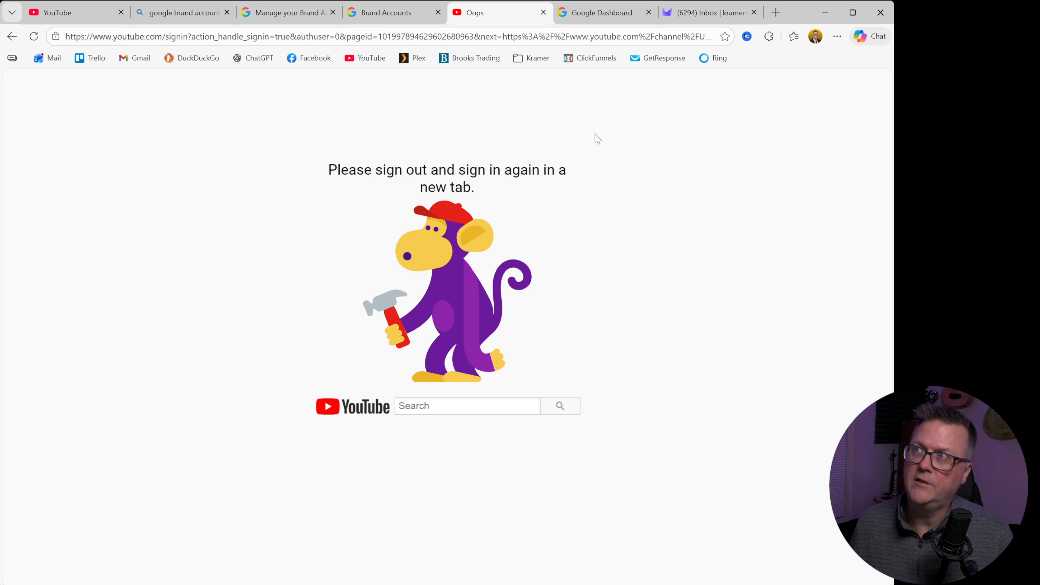
Step: Close all browser tabs except the mail inbox and reopen YouTube in a new tab
{"action": "left_click", "coordinate": [227, 12]}
{"action": "left_click", "coordinate": [121, 13]}
{"action": "left_click", "coordinate": [121, 13]}
{"action": "left_click", "coordinate": [121, 13]}
{"action": "left_click", "coordinate": [121, 13]}
{"action": "left_click", "coordinate": [121, 13]}
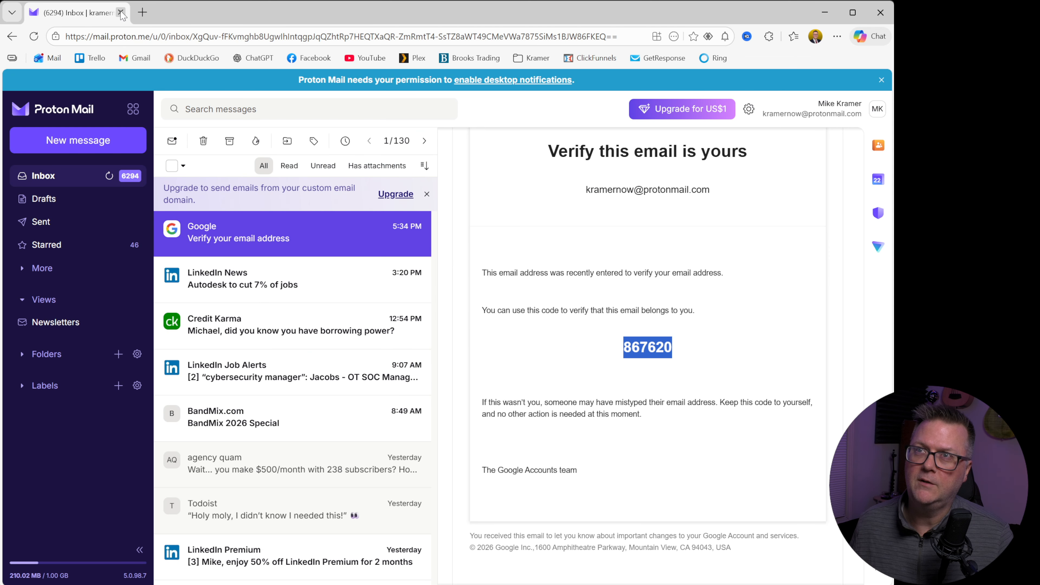
{"action": "left_click", "coordinate": [143, 12]}
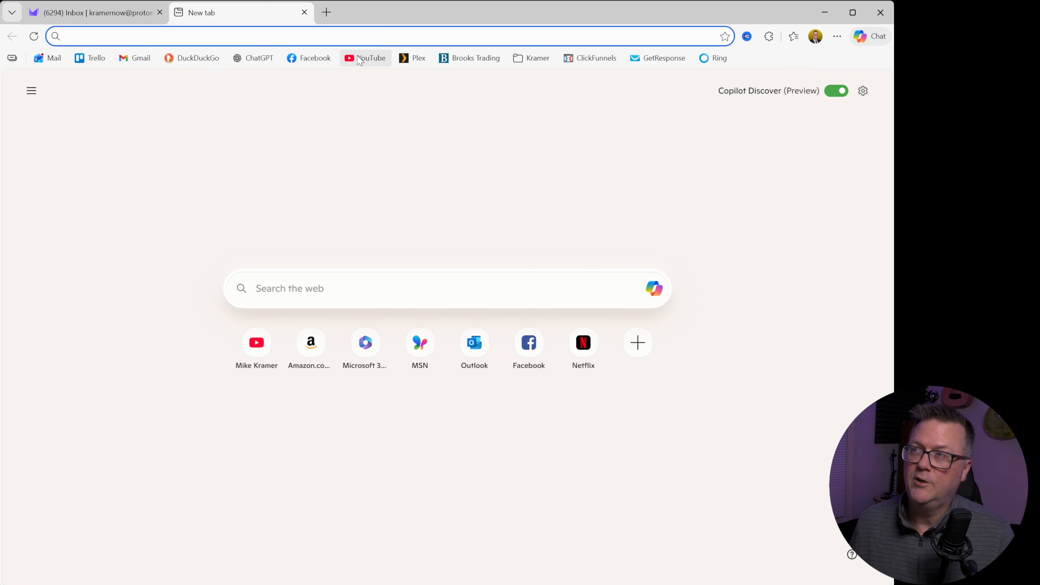
{"action": "left_click", "coordinate": [365, 58]}
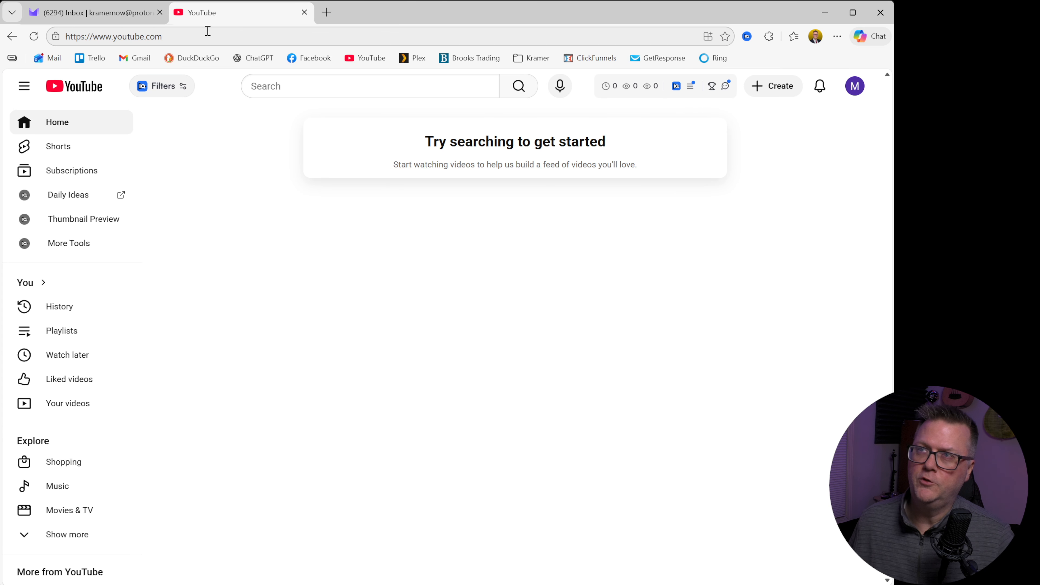
Step: Open the list of all channels on the account and select the personal channel as the active one
{"action": "left_click", "coordinate": [856, 91]}
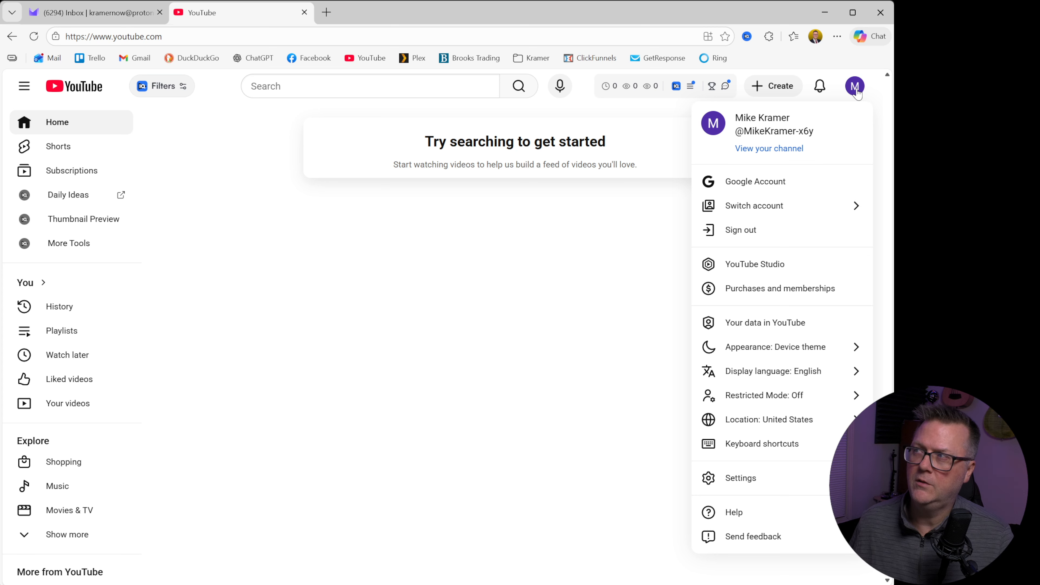
{"action": "left_click", "coordinate": [765, 208]}
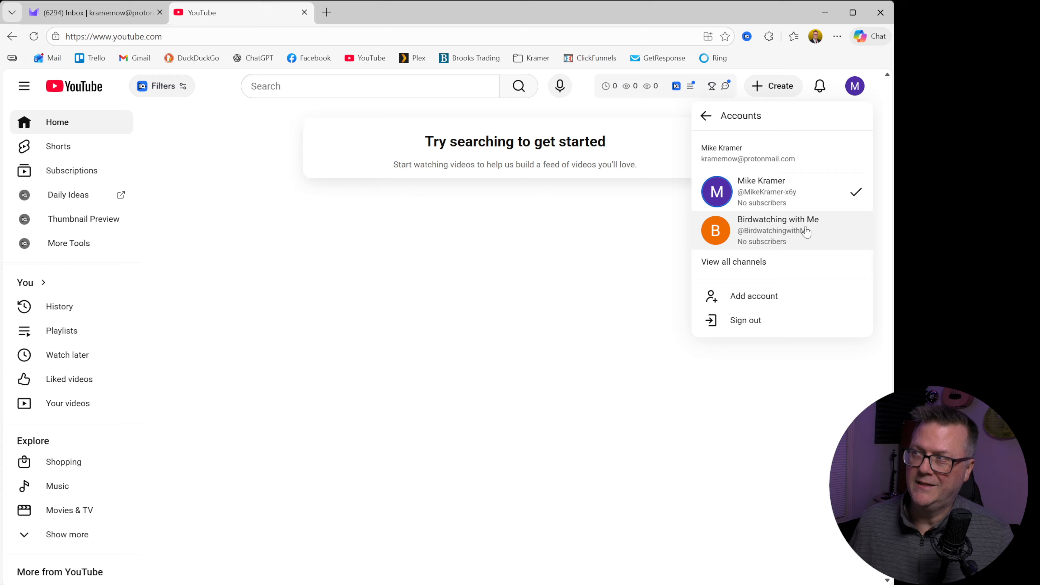
{"action": "left_click", "coordinate": [734, 262]}
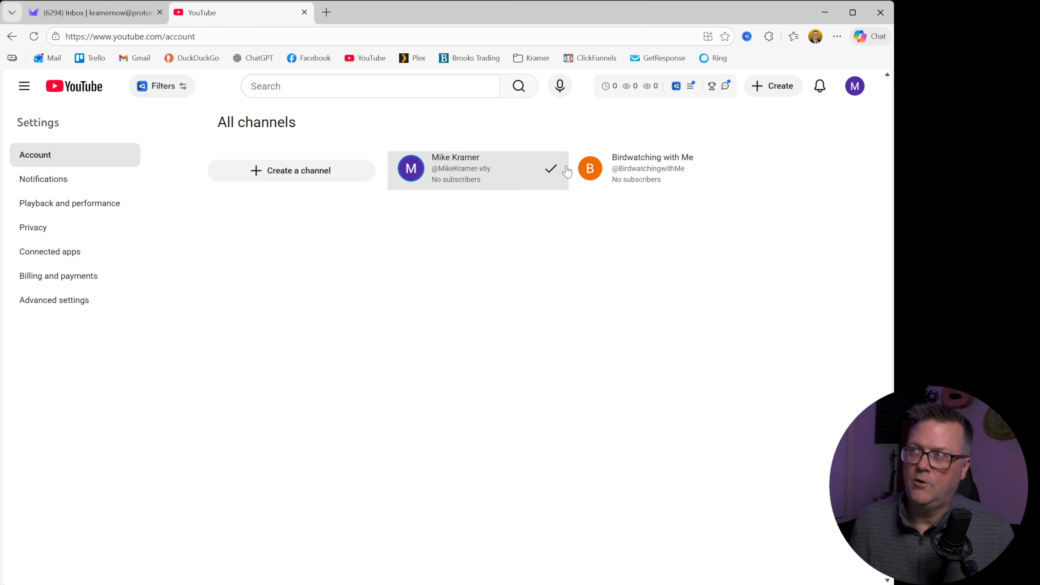
{"action": "left_click", "coordinate": [471, 168]}
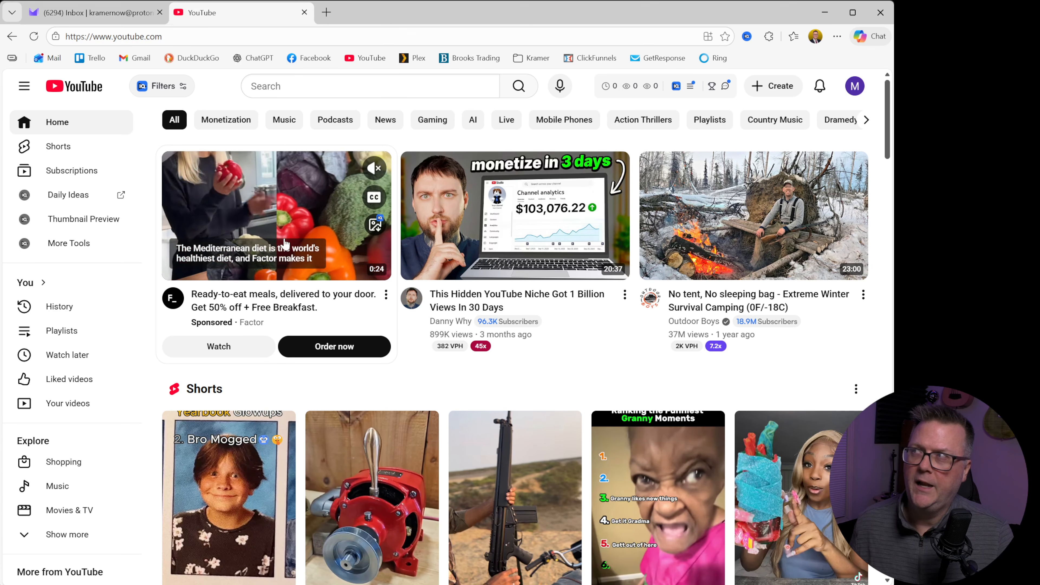
Step: Open the personal channel's customization page in YouTube Studio and dismiss the welcome message
{"action": "left_click", "coordinate": [851, 88]}
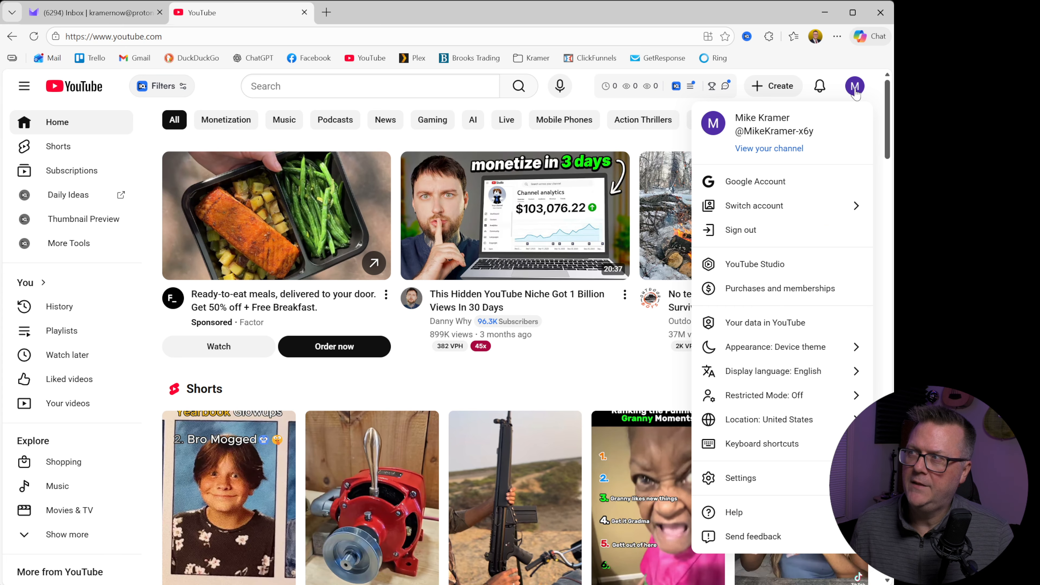
{"action": "left_click", "coordinate": [778, 149]}
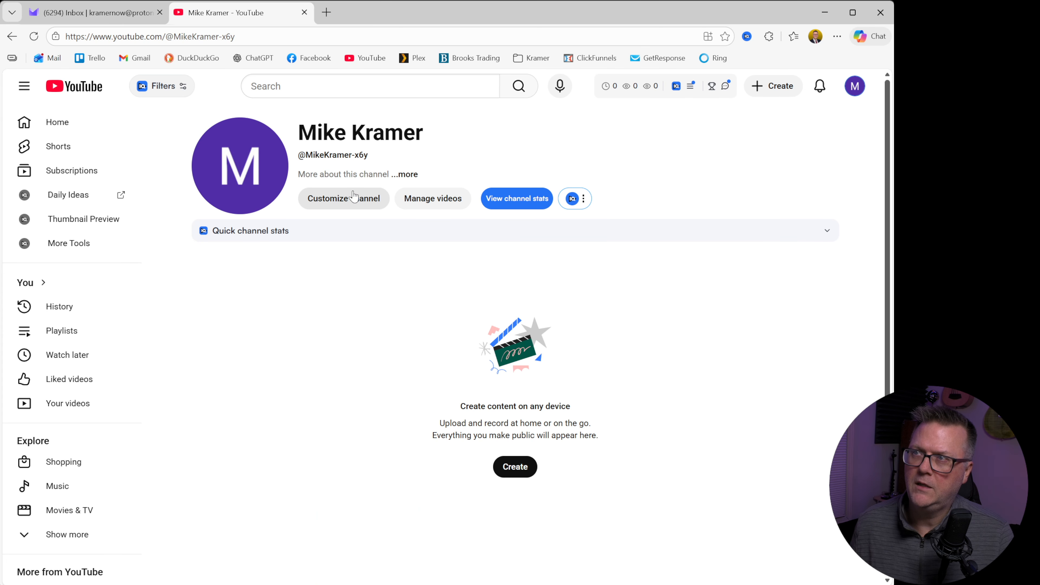
{"action": "left_click", "coordinate": [351, 198]}
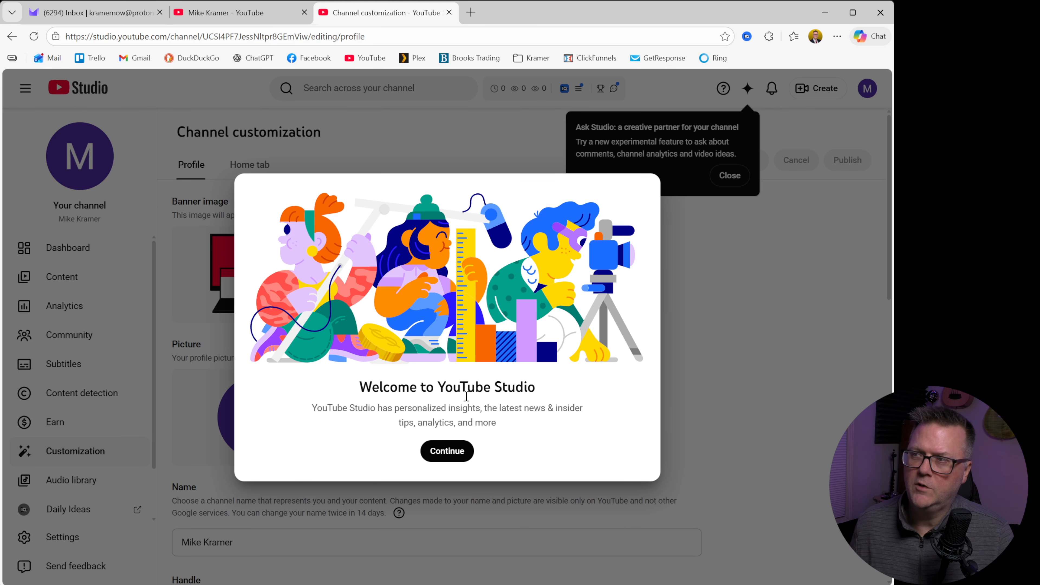
{"action": "left_click", "coordinate": [448, 451]}
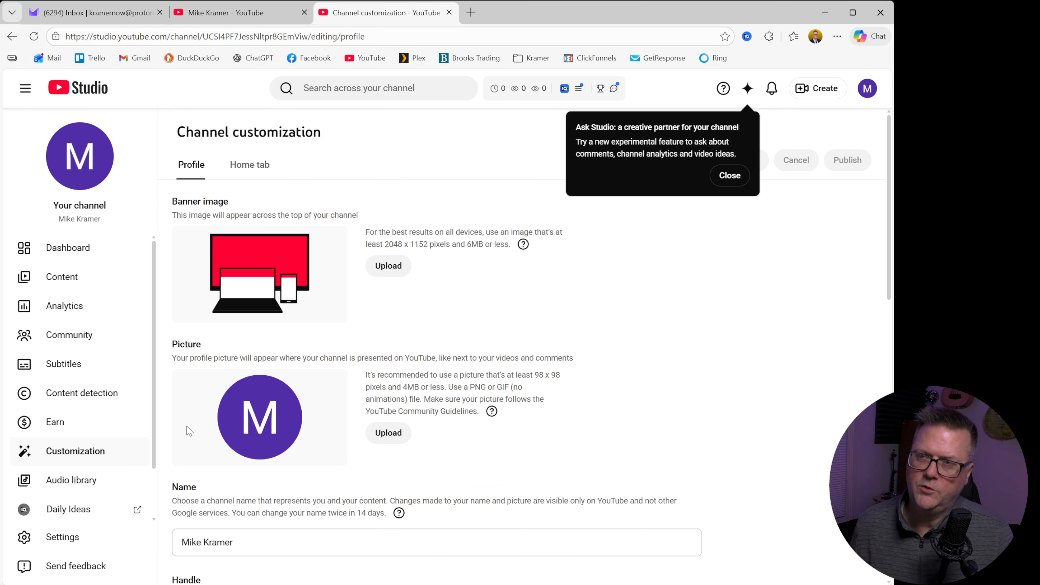
Step: Open the personal channel's settings in YouTube Studio and review its basic info and advanced channel settings
{"action": "scroll", "coordinate": [73, 328], "scroll_direction": "down", "scroll_amount": 2}
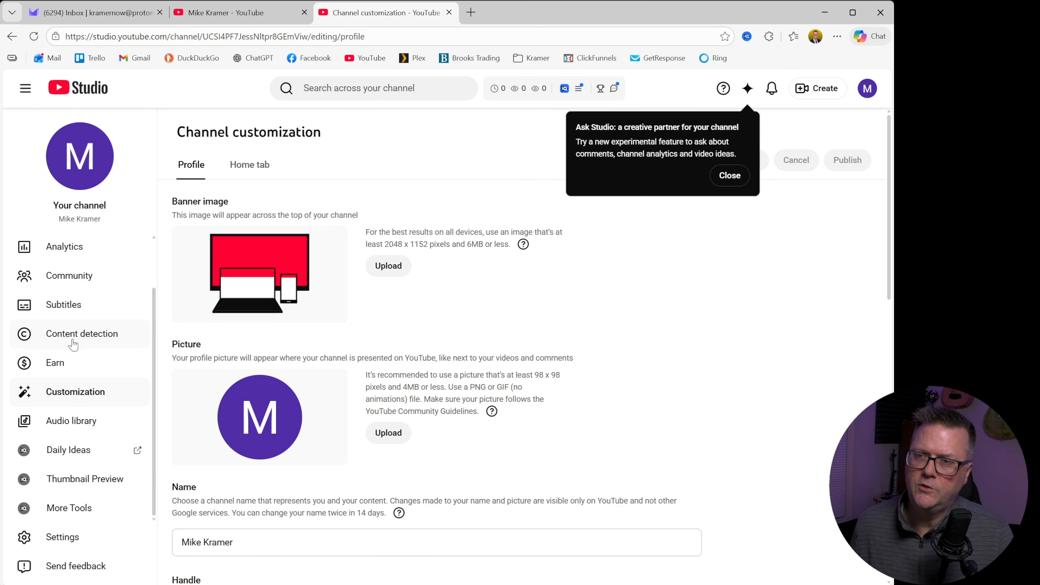
{"action": "left_click", "coordinate": [63, 538]}
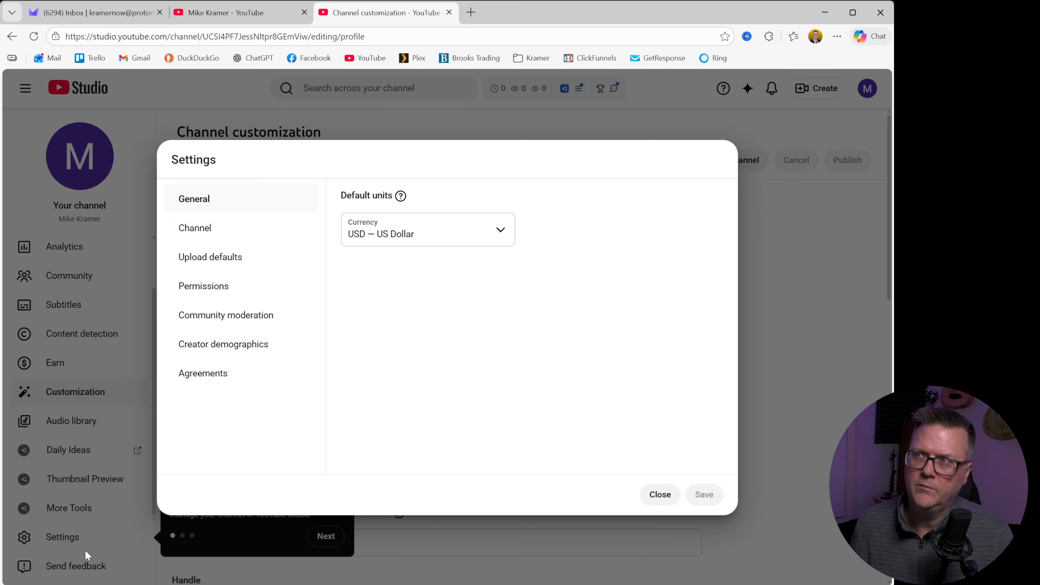
{"action": "left_click", "coordinate": [228, 232]}
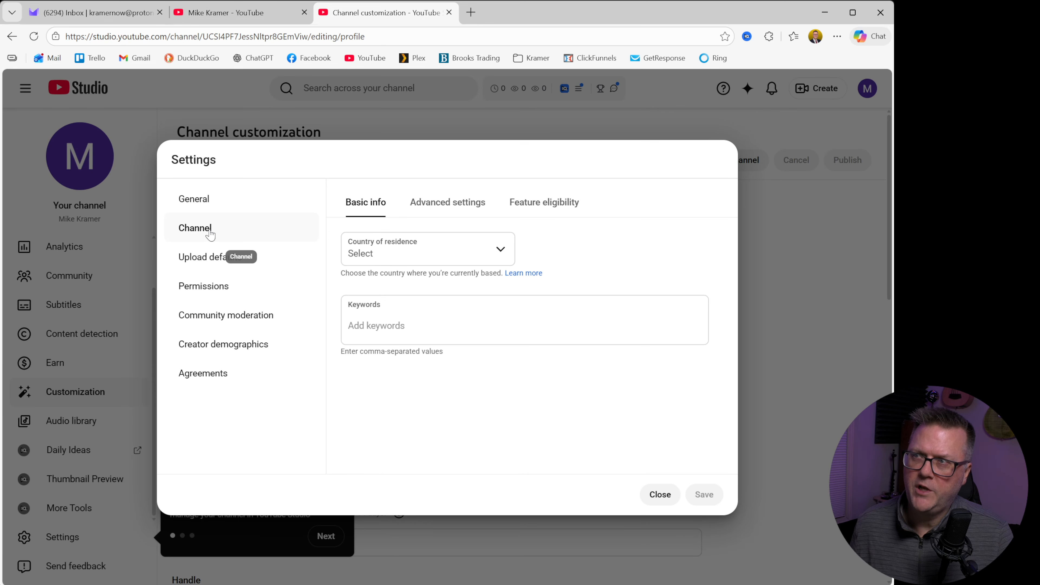
{"action": "left_click", "coordinate": [446, 202]}
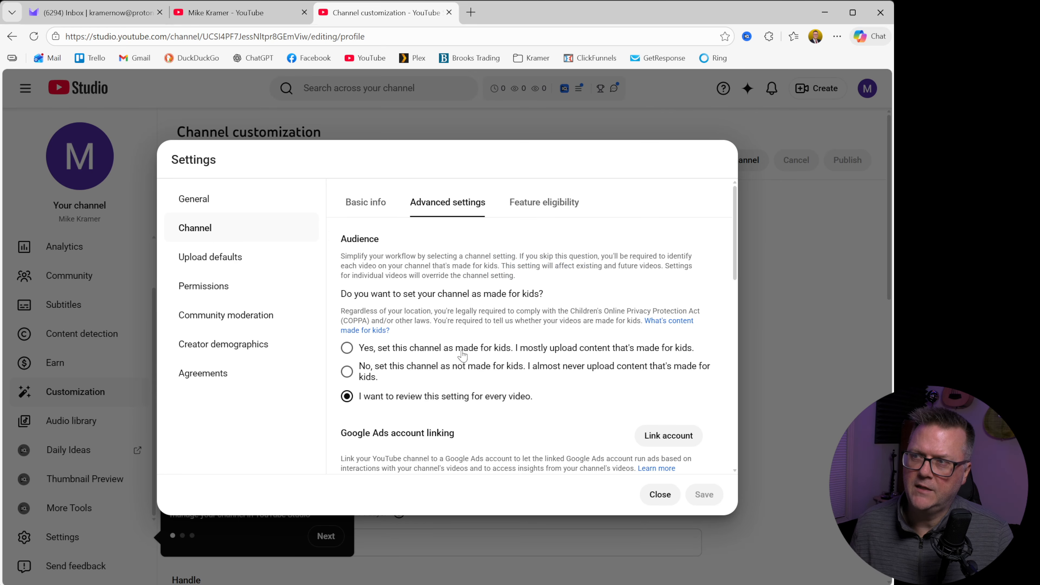
{"action": "scroll", "coordinate": [462, 355], "scroll_direction": "down", "scroll_amount": 10}
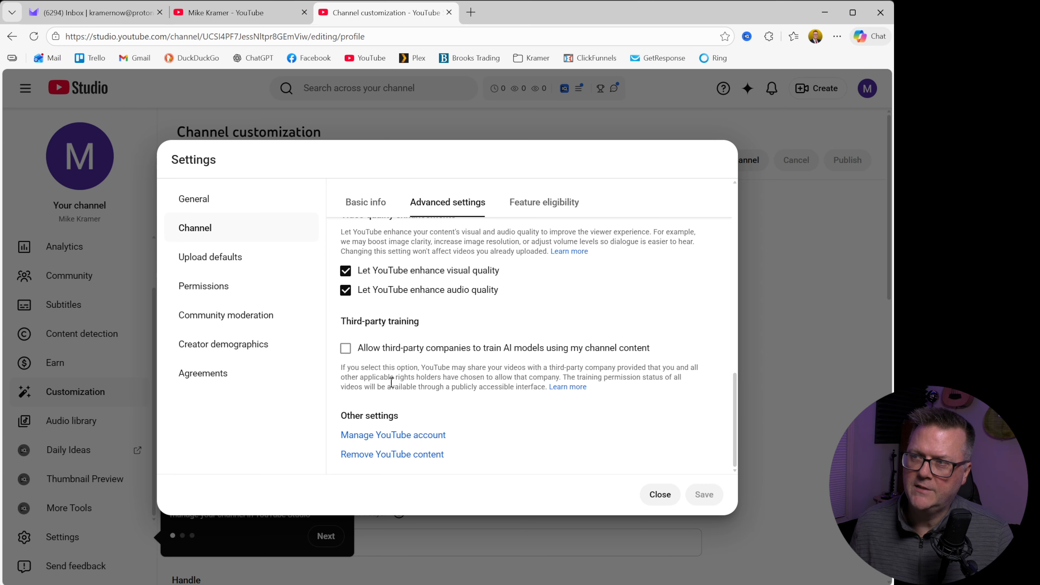
Step: Go to YouTube account management and view the advanced option for moving the personal channel to a brand account
{"action": "left_click", "coordinate": [373, 436]}
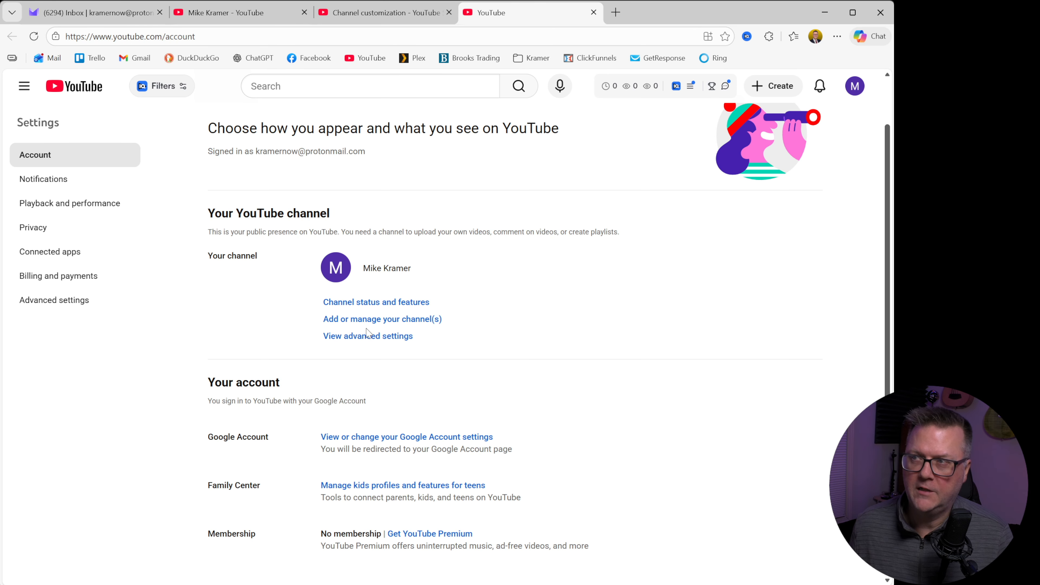
{"action": "left_click", "coordinate": [367, 337]}
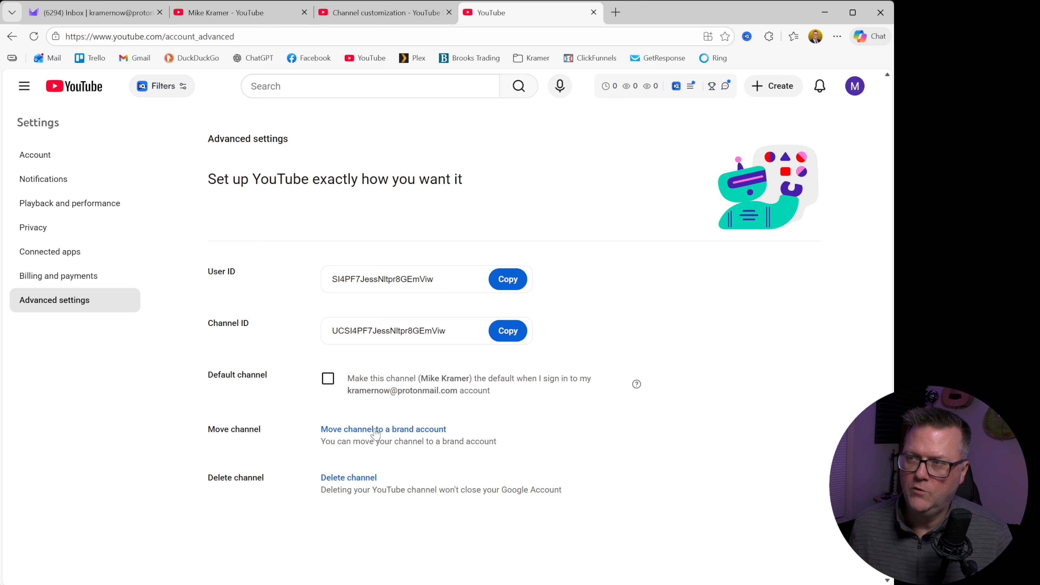
{"action": "left_click", "coordinate": [422, 430]}
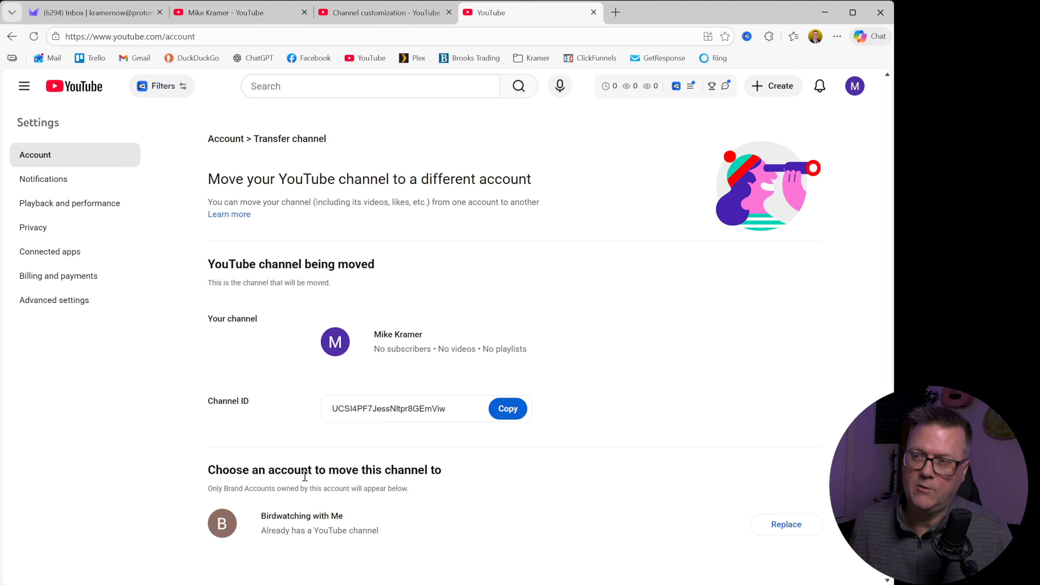
Step: Switch to the Birdwatching with Me channel and open its page for moving the channel to a different account
{"action": "left_click", "coordinate": [852, 87]}
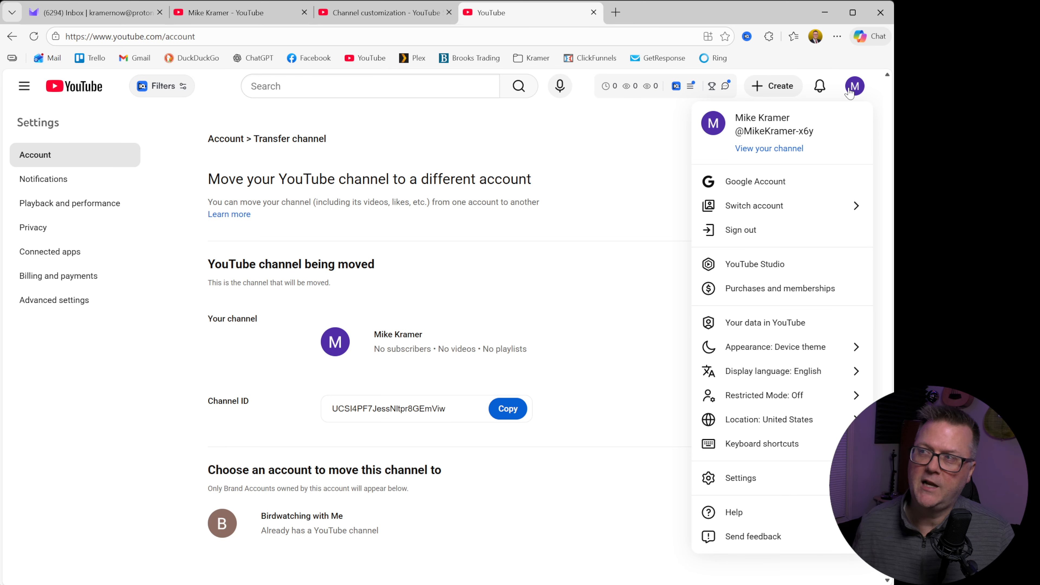
{"action": "left_click", "coordinate": [770, 207]}
{"action": "left_click", "coordinate": [747, 234]}
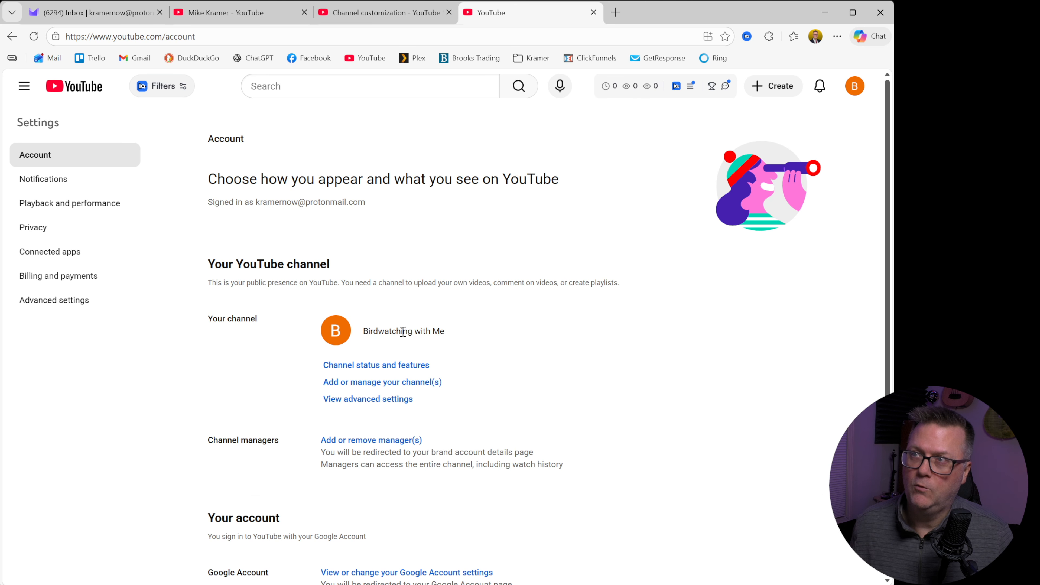
{"action": "left_click", "coordinate": [369, 399]}
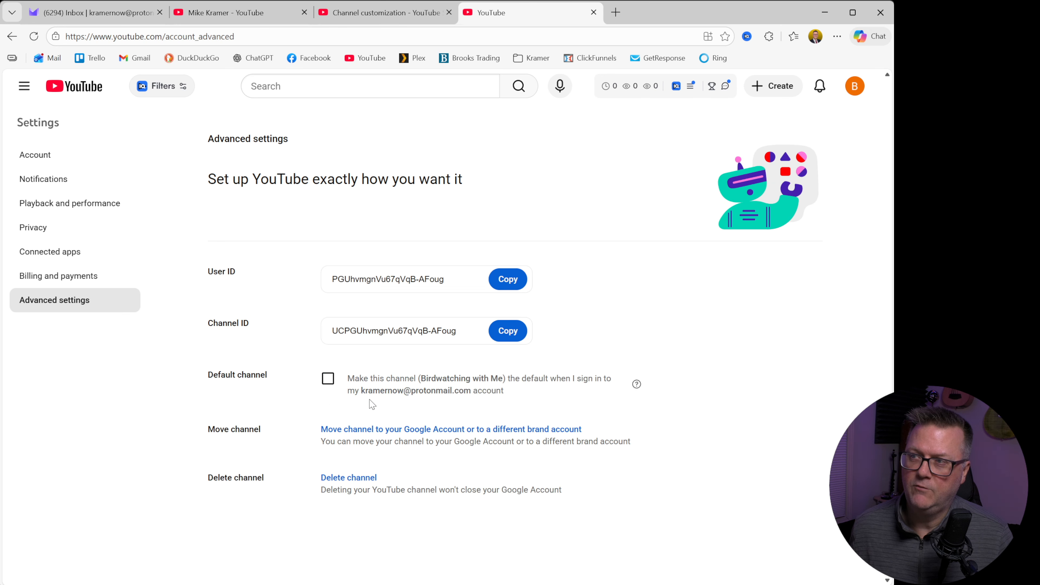
{"action": "left_click", "coordinate": [356, 429]}
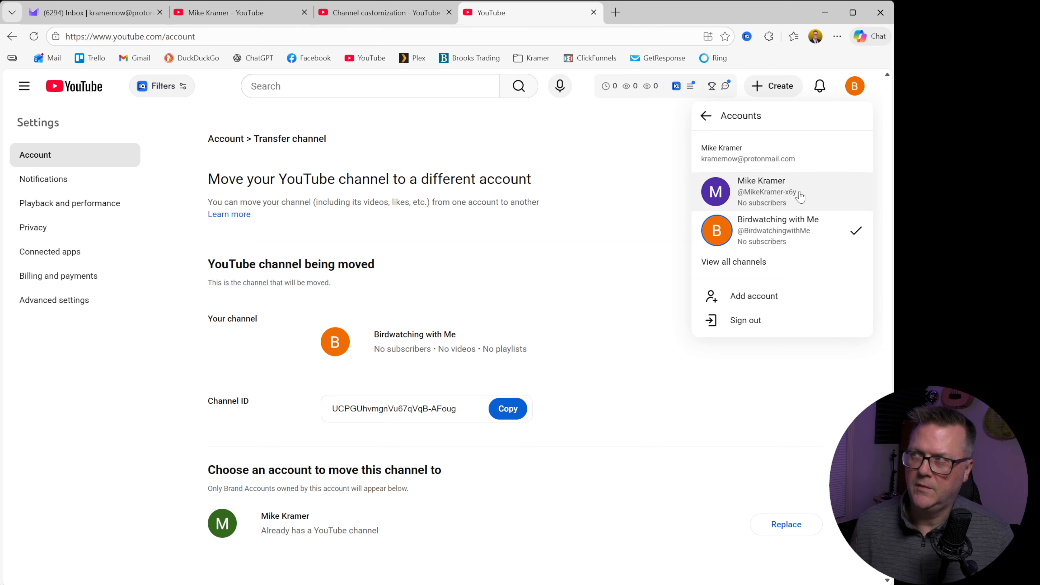
Step: Reselect Birdwatching with Me, review its account page and reopen the advanced option to move it to the Google Account
{"action": "left_click", "coordinate": [776, 229]}
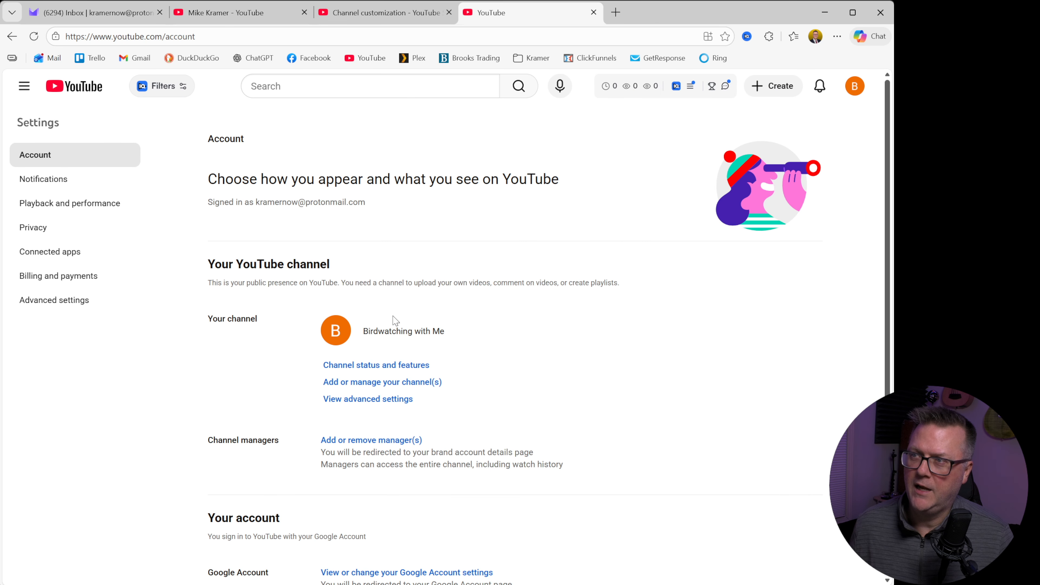
{"action": "scroll", "coordinate": [519, 423], "scroll_direction": "down", "scroll_amount": 2}
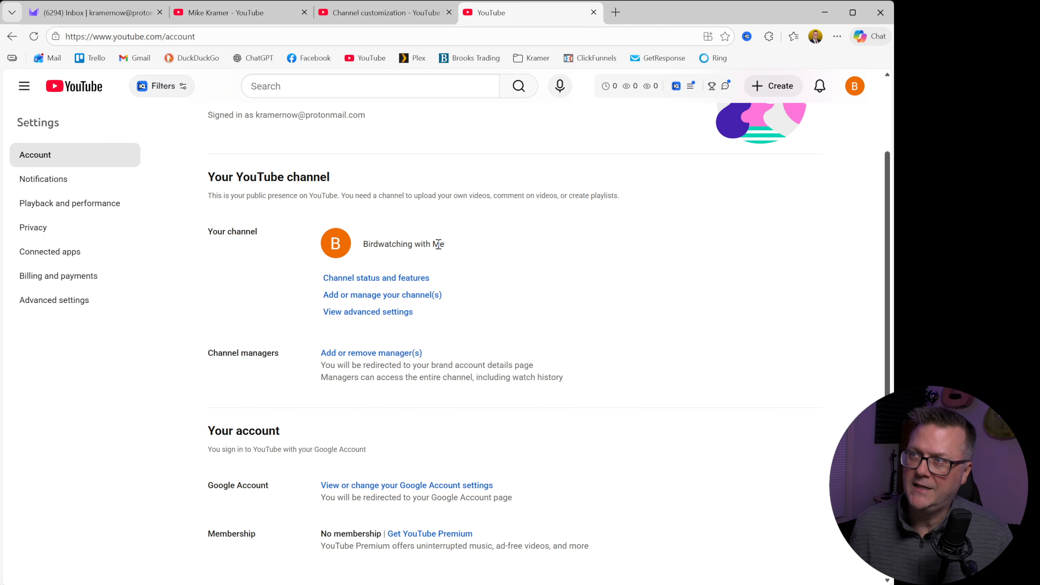
{"action": "scroll", "coordinate": [449, 269], "scroll_direction": "up", "scroll_amount": 2}
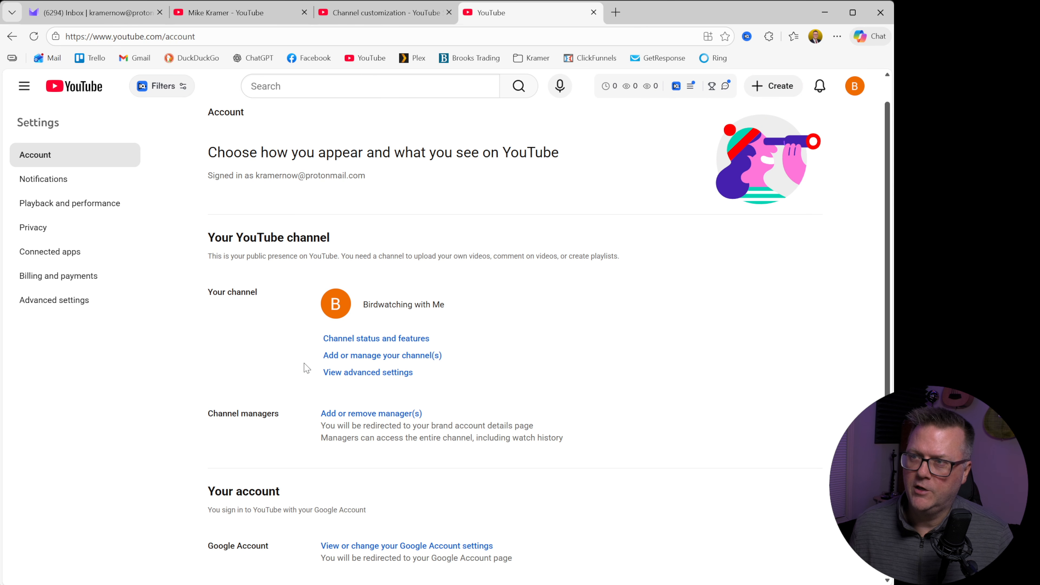
{"action": "left_click", "coordinate": [374, 373]}
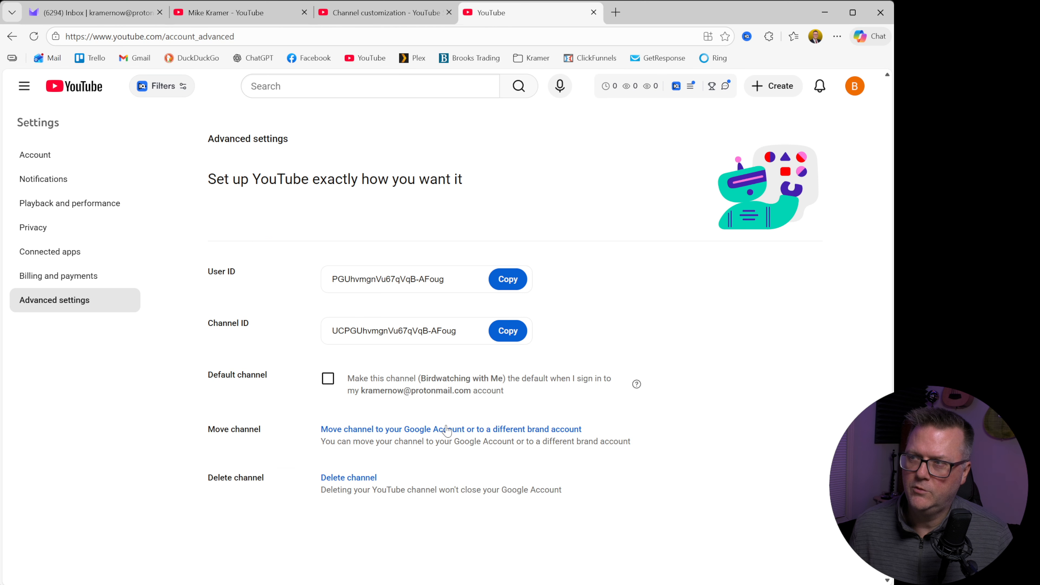
{"action": "left_click", "coordinate": [559, 430]}
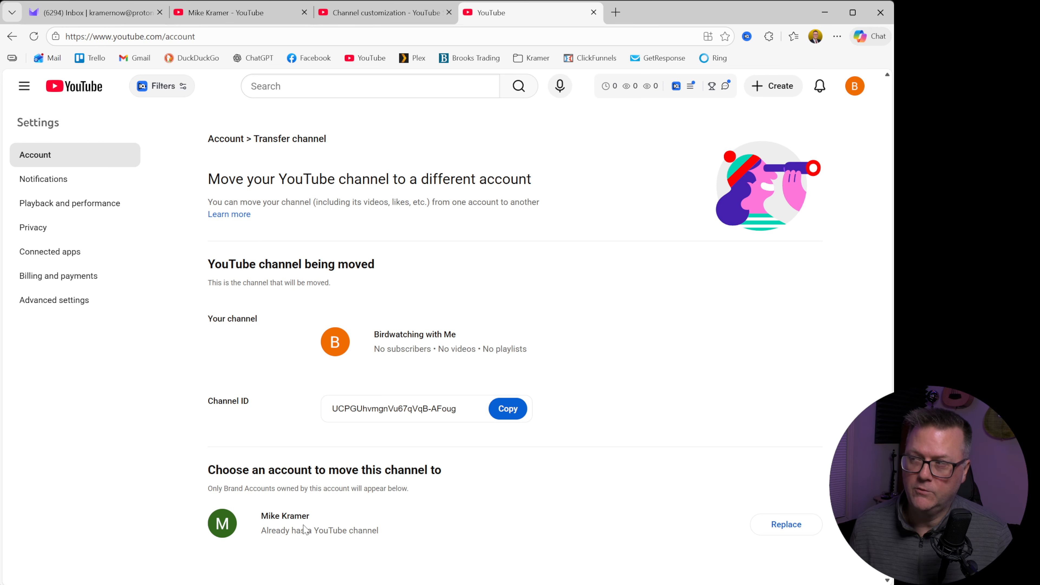
Step: Move Birdwatching with Me to the personal Google Account, acknowledging and confirming the permanent deletion of the existing personal channel
{"action": "left_click", "coordinate": [786, 525]}
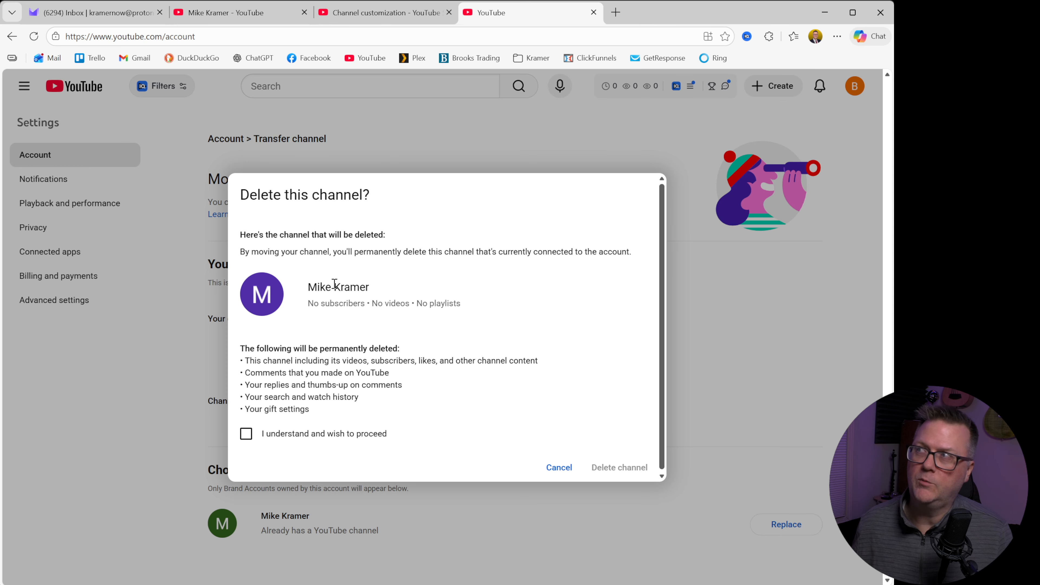
{"action": "left_click", "coordinate": [248, 434]}
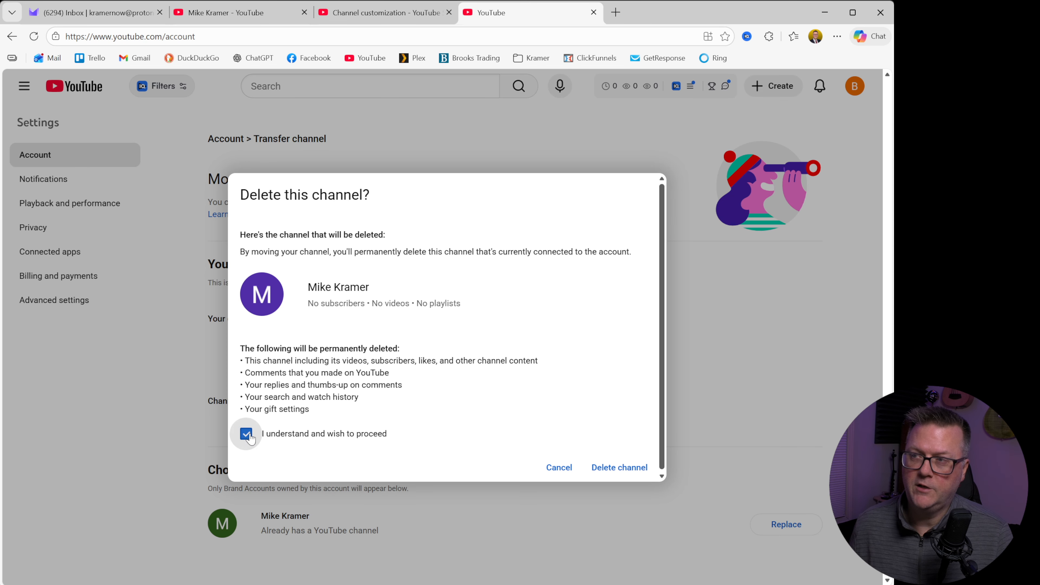
{"action": "left_click", "coordinate": [633, 468]}
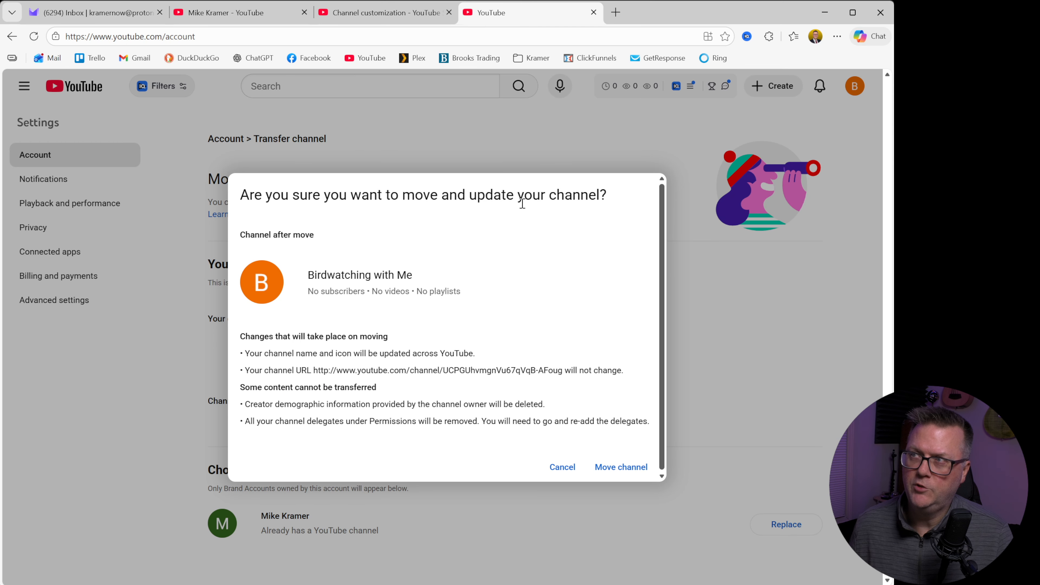
{"action": "left_click", "coordinate": [621, 467]}
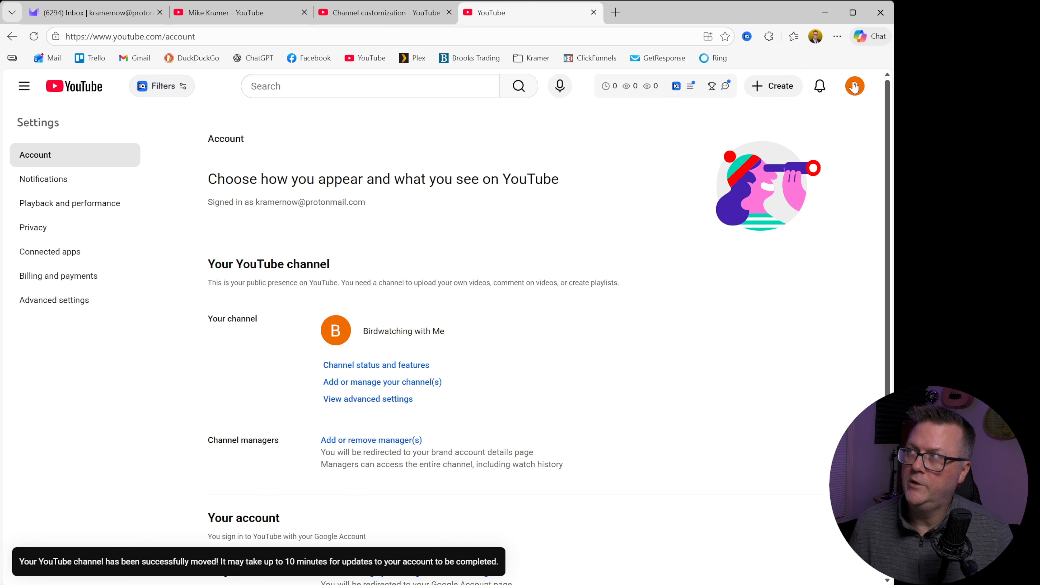
Step: Open the Birdwatching with Me brand account's details in Google Account and view its general account info
{"action": "left_click", "coordinate": [854, 87]}
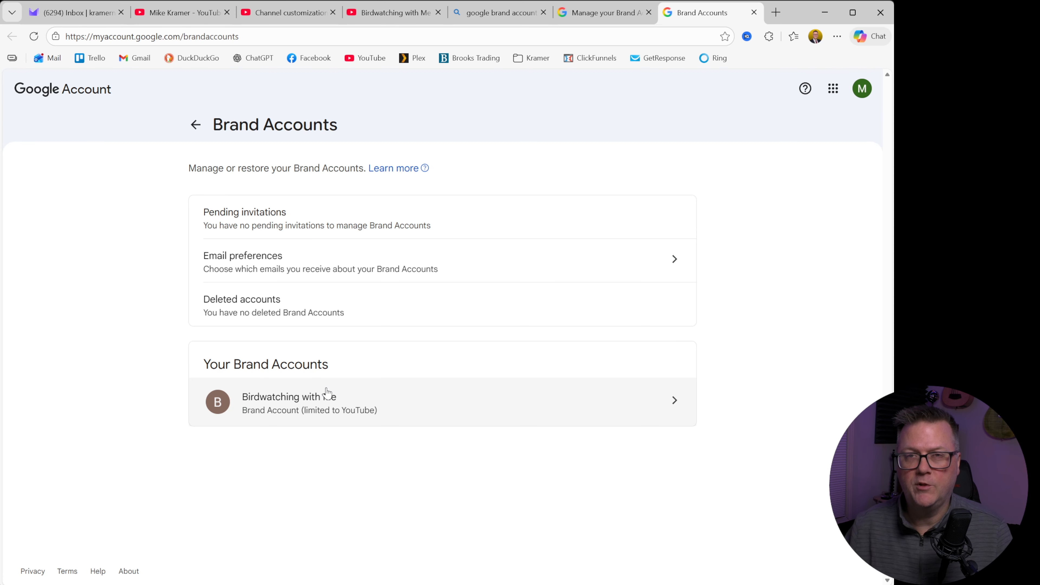
{"action": "left_click", "coordinate": [351, 412]}
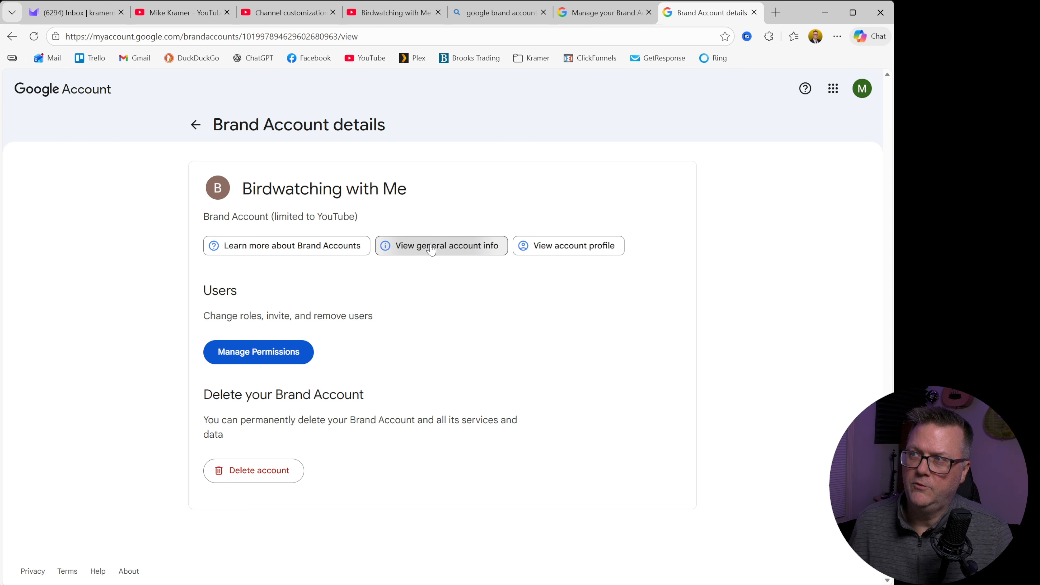
{"action": "left_click", "coordinate": [403, 251]}
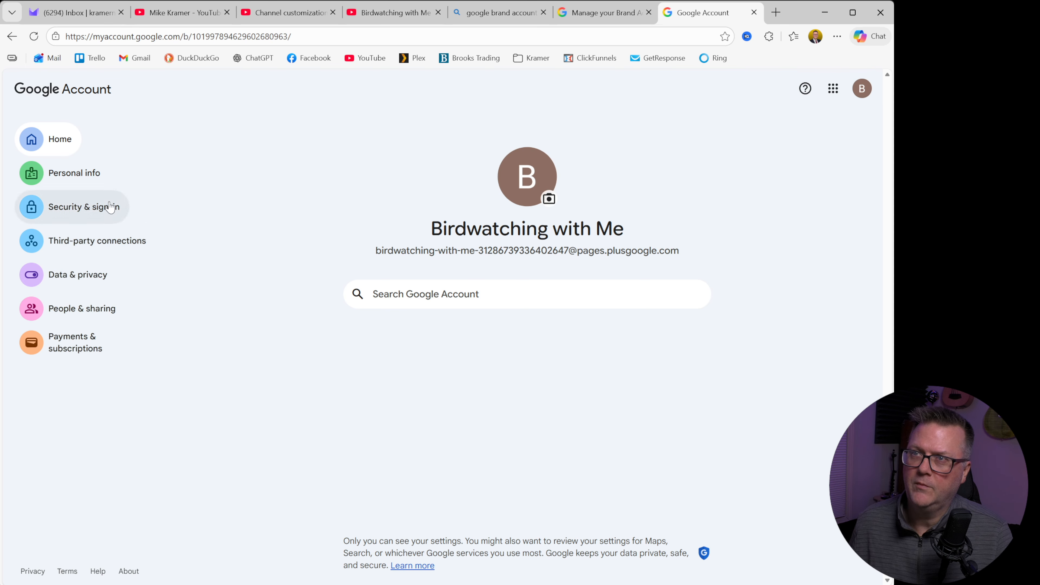
Step: Change the brand account's name to "My Brand Account" in its personal info and save it
{"action": "left_click", "coordinate": [92, 181]}
{"action": "left_click", "coordinate": [405, 274]}
{"action": "left_click", "coordinate": [295, 203]}
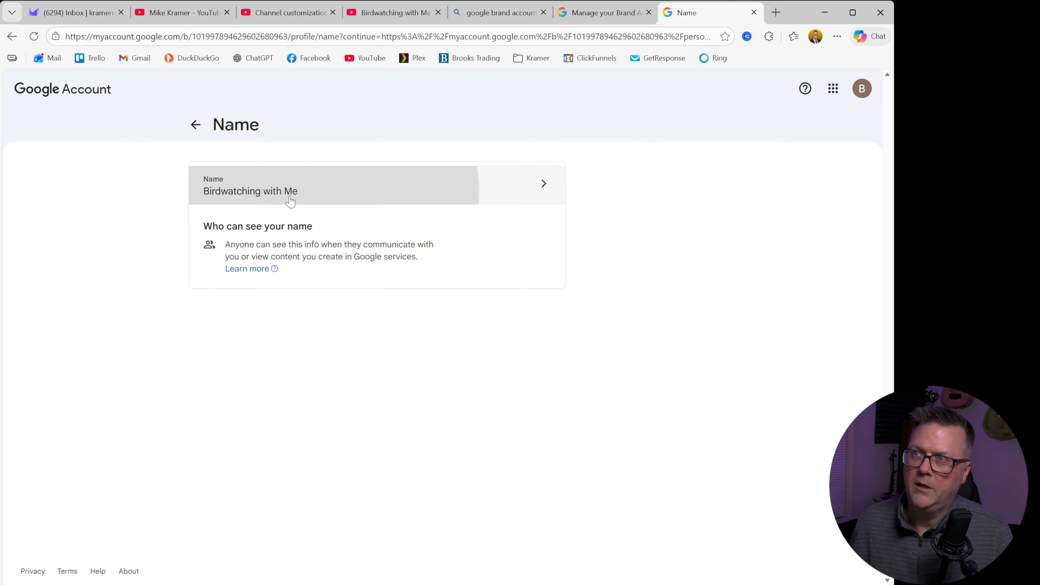
{"action": "left_click", "coordinate": [311, 221]}
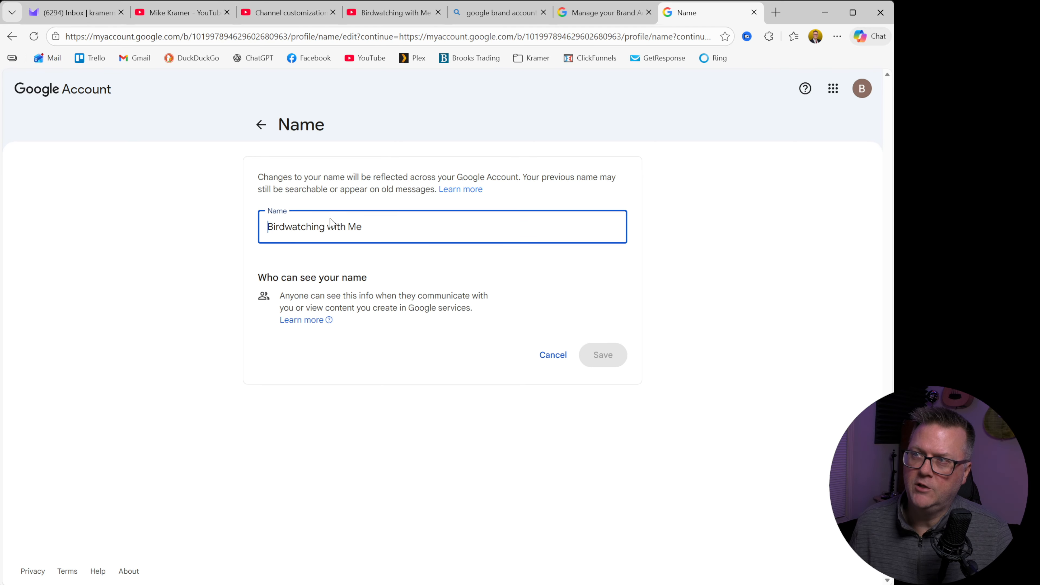
{"action": "left_click_drag", "start_coordinate": [391, 228], "coordinate": [259, 242]}
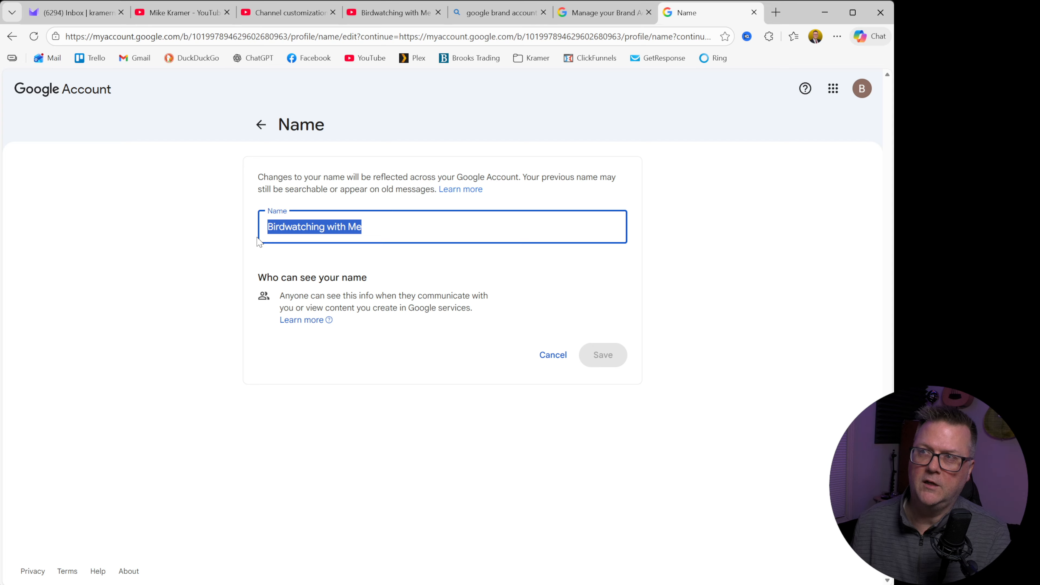
{"action": "type", "text": "My Brand Chan"}
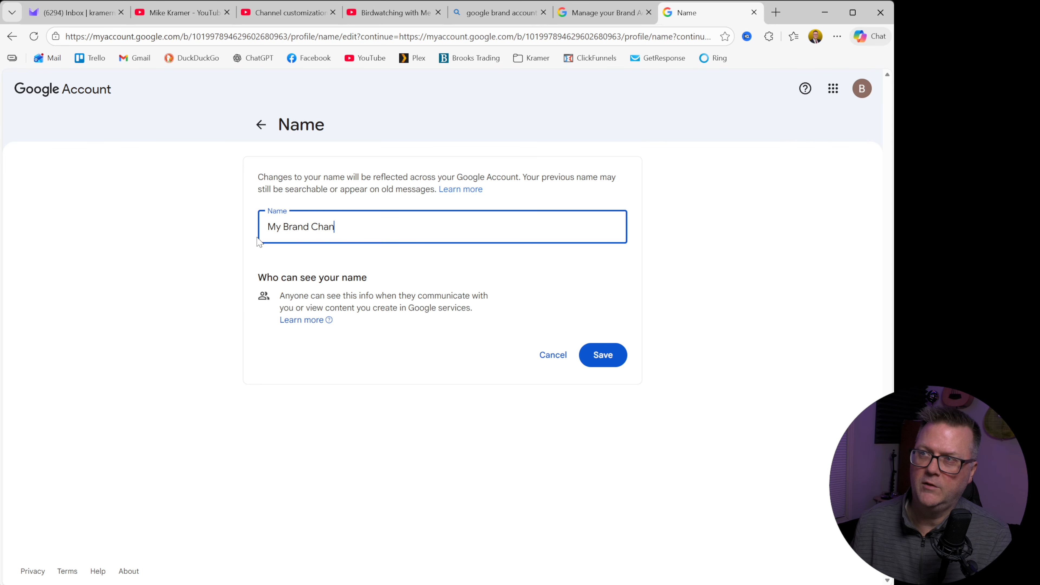
{"action": "type", "text": "nel"}
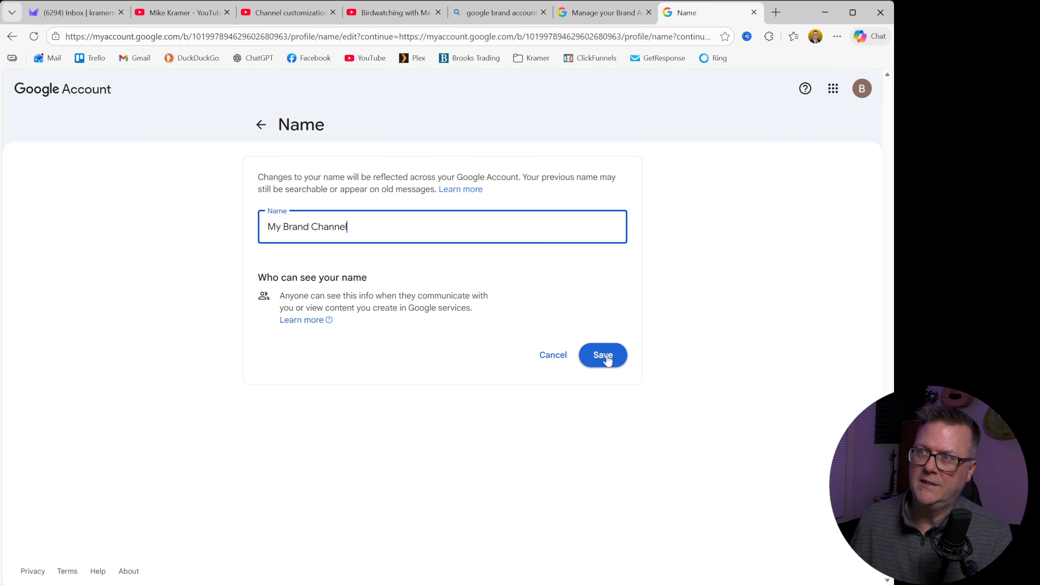
{"action": "double_click", "coordinate": [323, 227]}
{"action": "type", "text": "Account"}
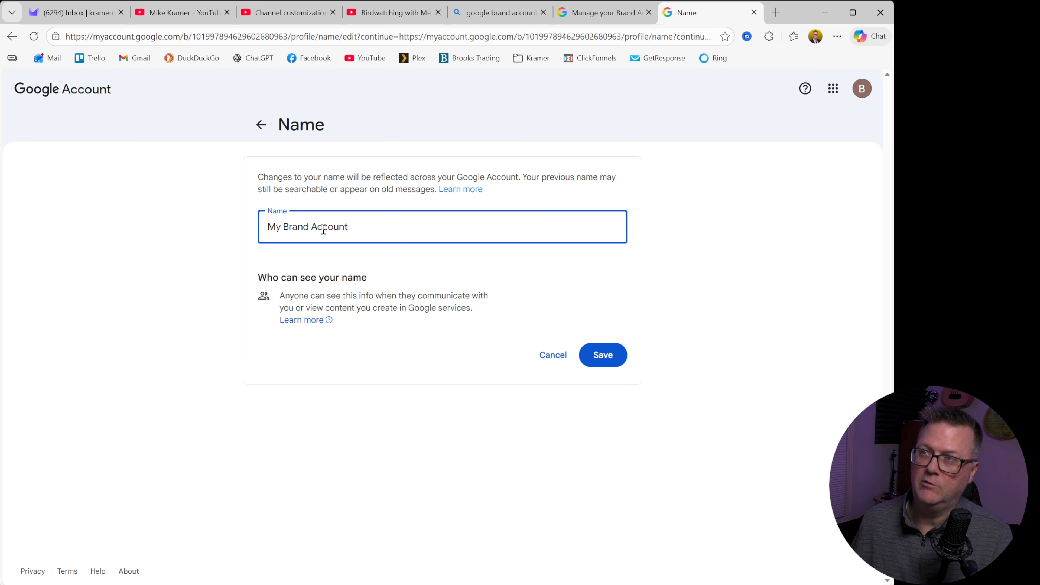
{"action": "key", "text": "Return"}
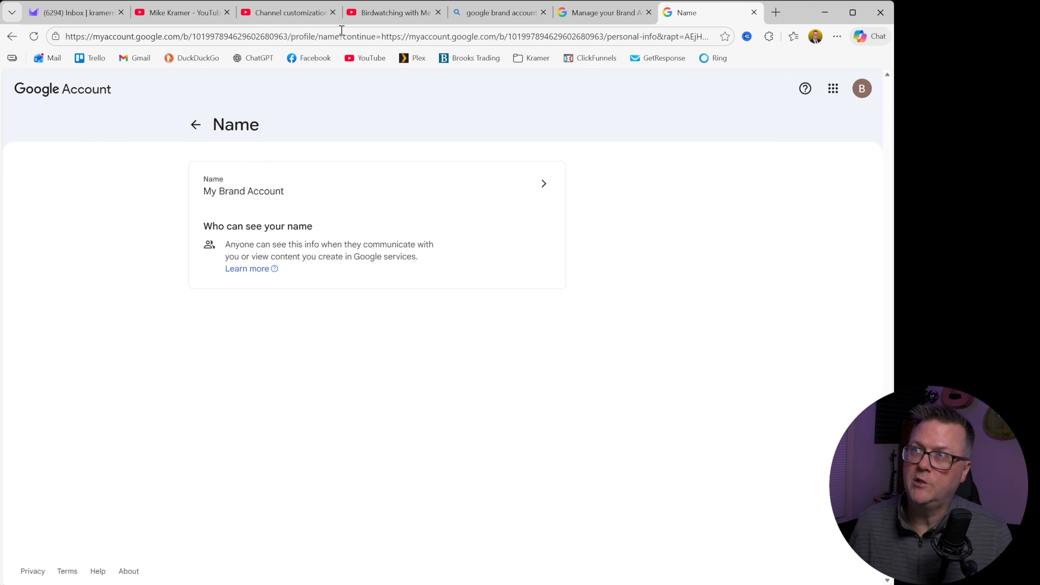
Step: Return to the personal channel's YouTube page, reload it to check whether it still exists, and go to the YouTube home page
{"action": "left_click", "coordinate": [203, 15]}
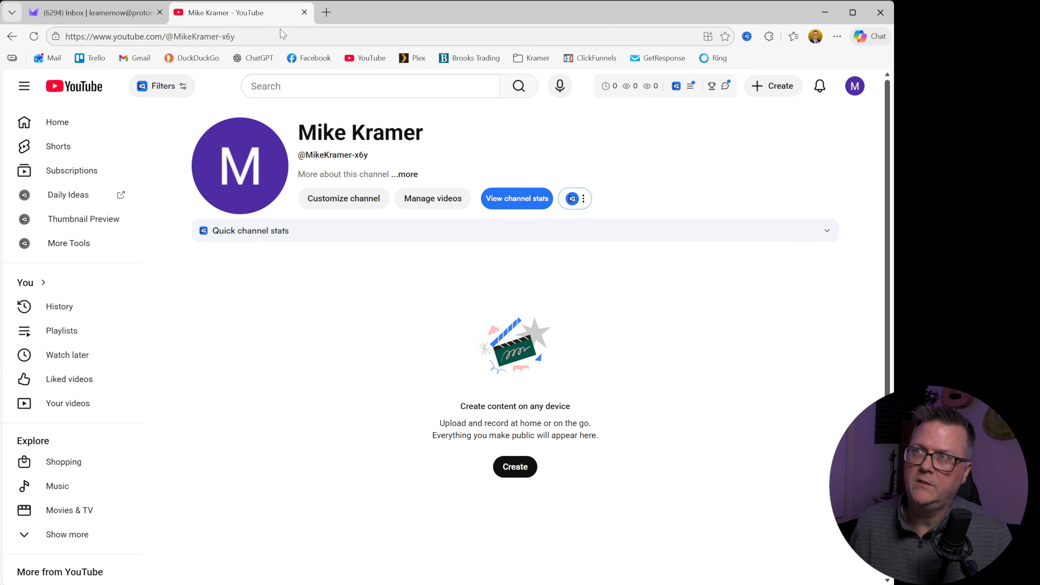
{"action": "left_click", "coordinate": [34, 36]}
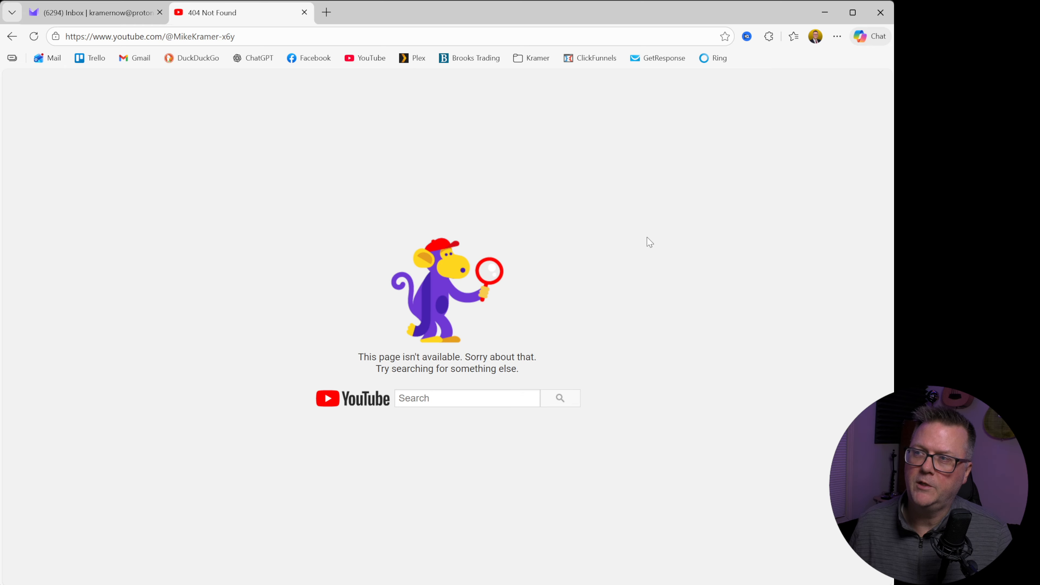
{"action": "left_click", "coordinate": [366, 58]}
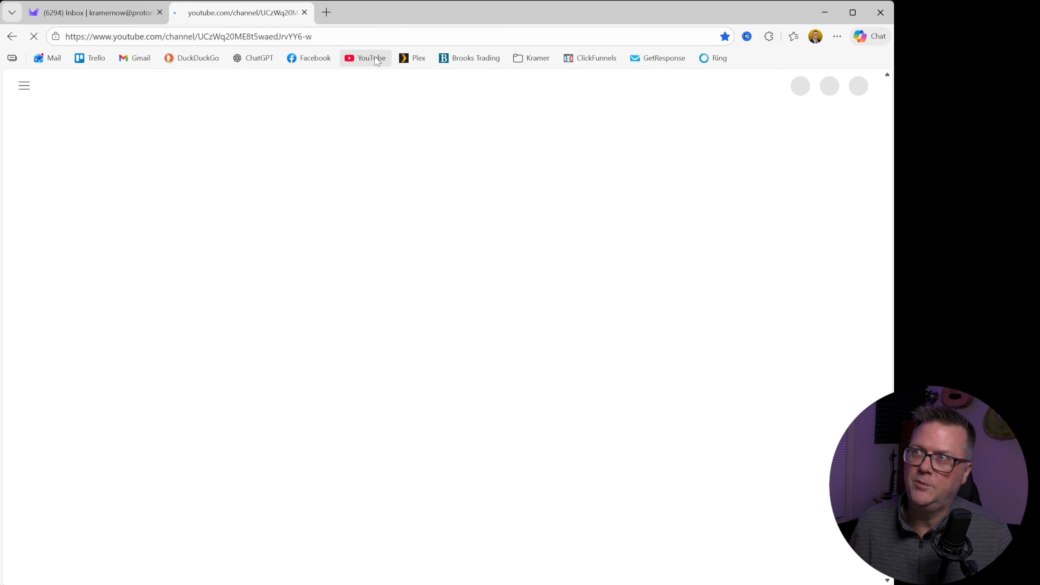
{"action": "left_click", "coordinate": [239, 38]}
{"action": "left_click", "coordinate": [213, 38]}
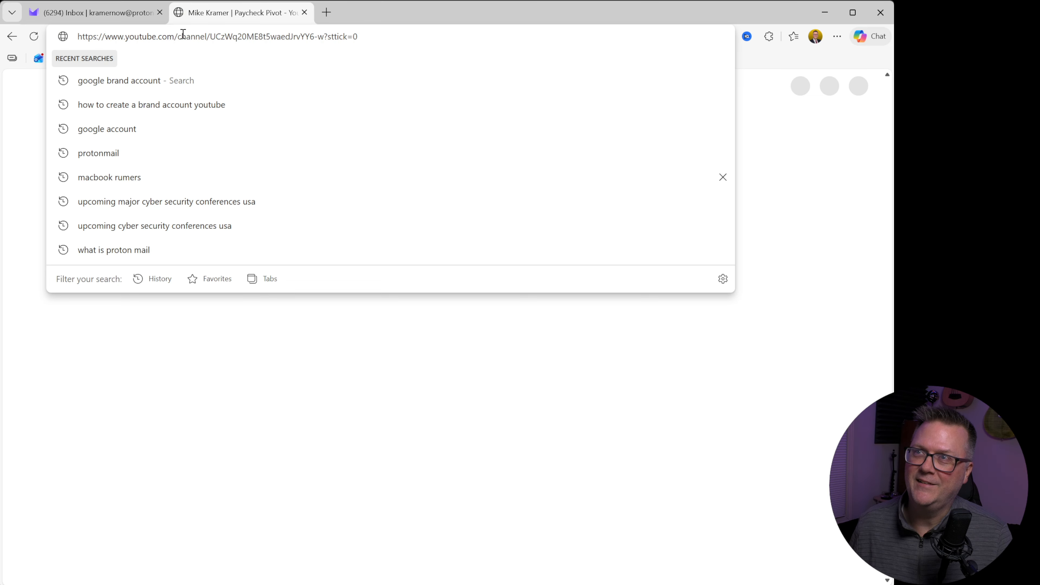
{"action": "left_click_drag", "start_coordinate": [174, 36], "coordinate": [372, 37]}
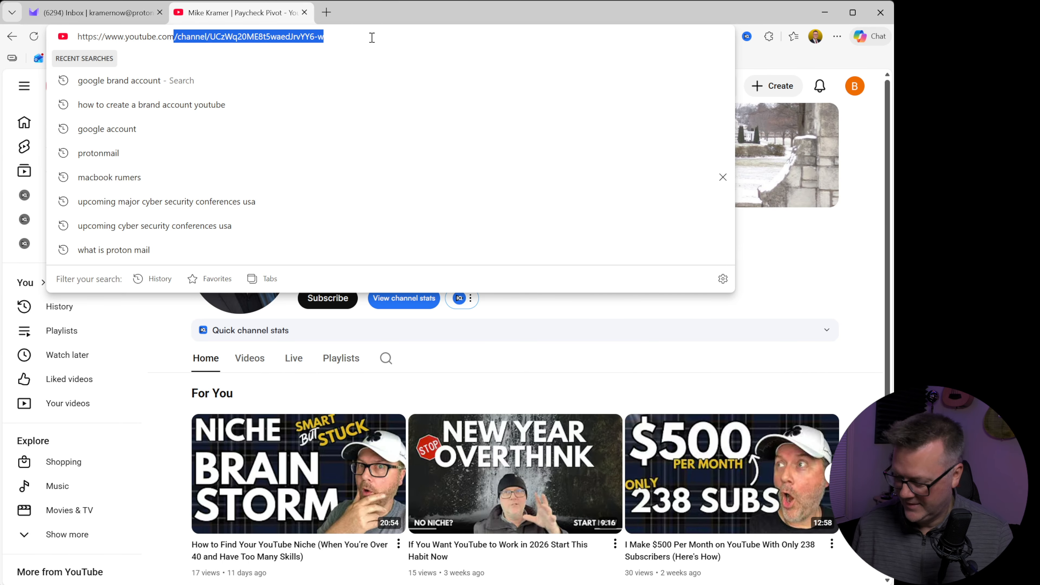
{"action": "key", "text": "BackSpace"}
{"action": "key", "text": "Return"}
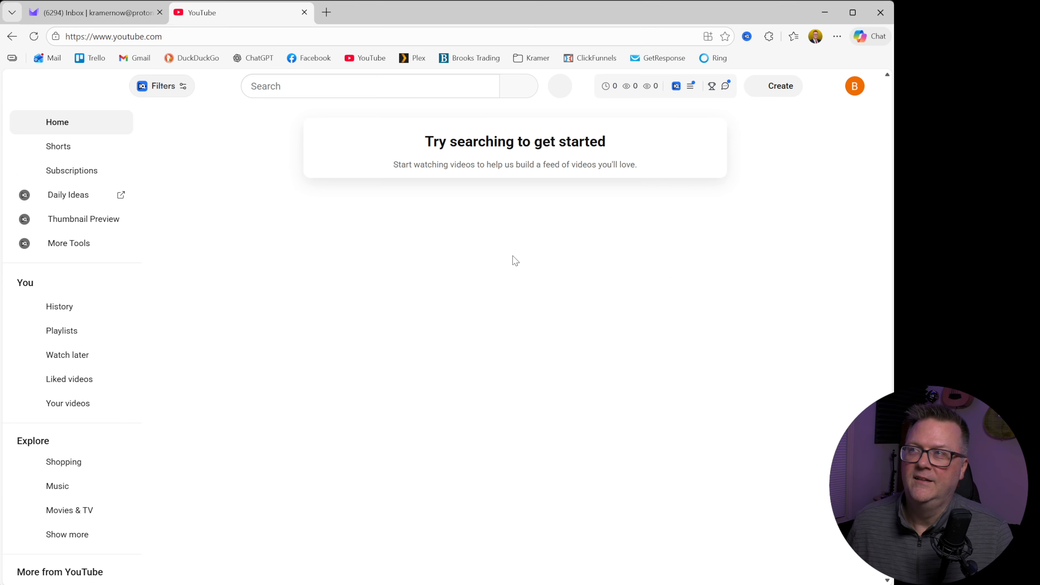
Step: Check which channel is signed in on YouTube and open the full list of the account's channels
{"action": "left_click", "coordinate": [854, 92]}
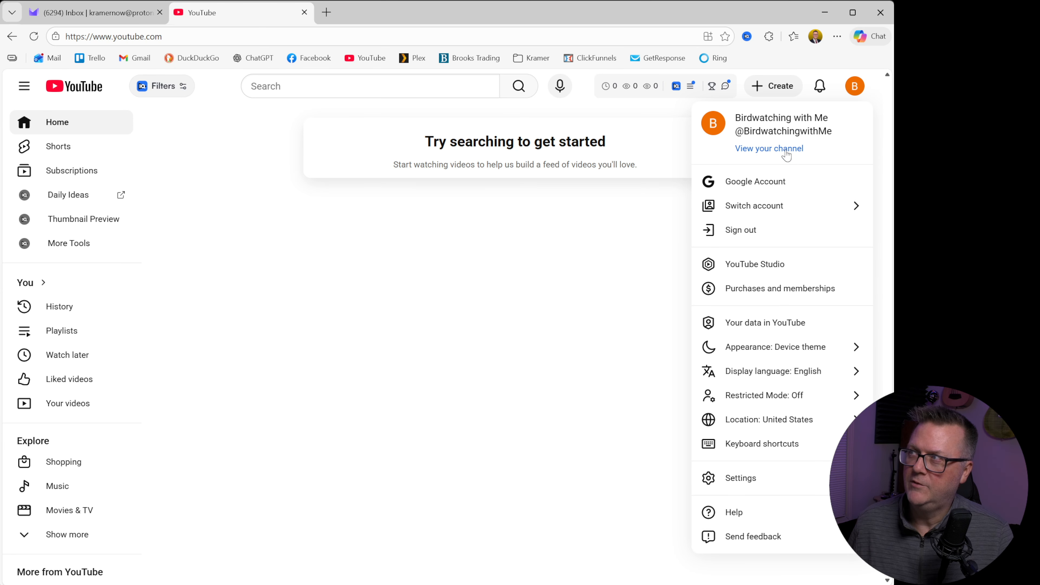
{"action": "left_click", "coordinate": [758, 205]}
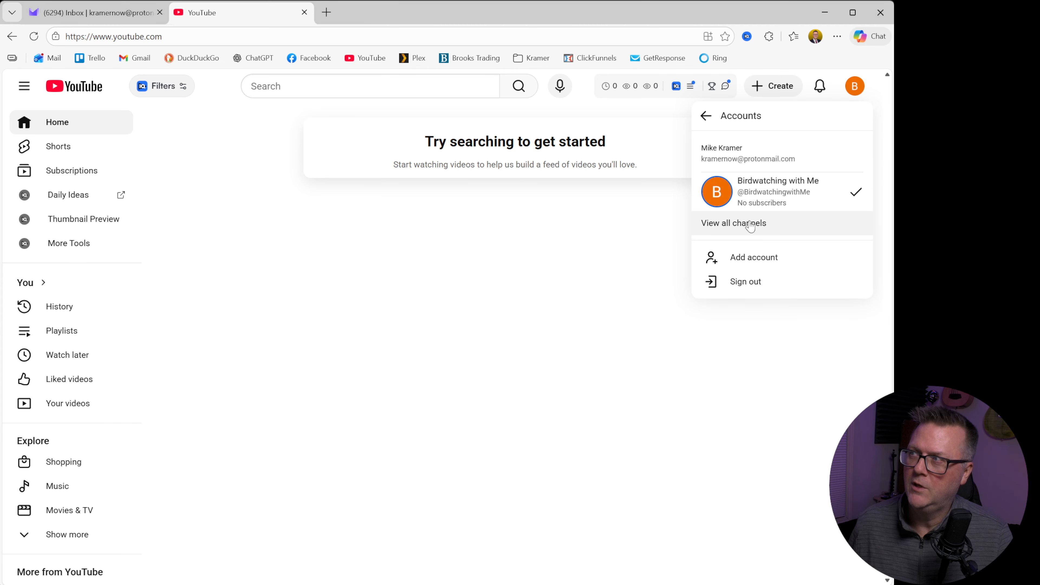
{"action": "left_click", "coordinate": [737, 226]}
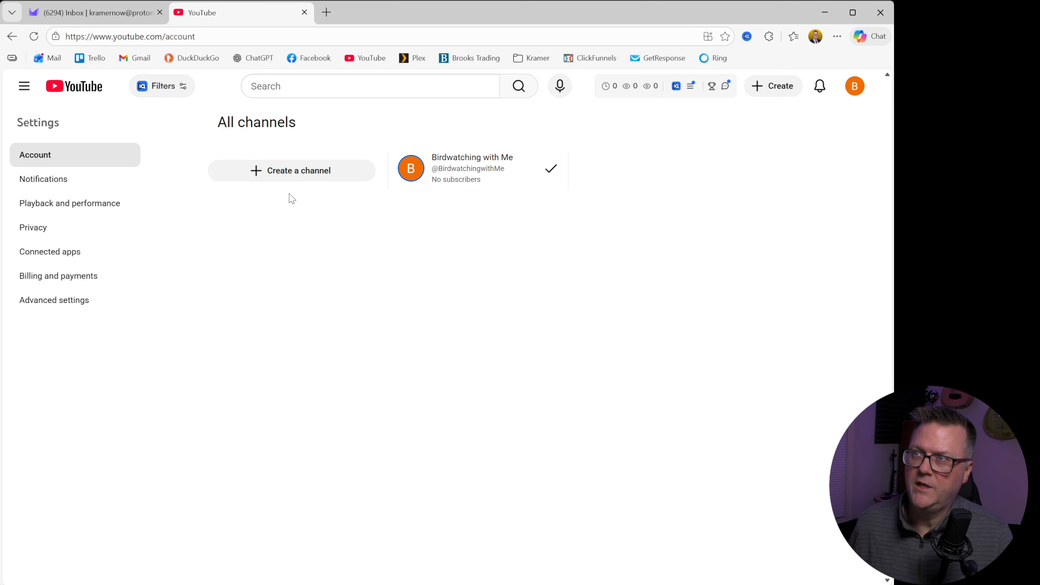
{"action": "left_click", "coordinate": [304, 175]}
{"action": "left_click", "coordinate": [349, 369]}
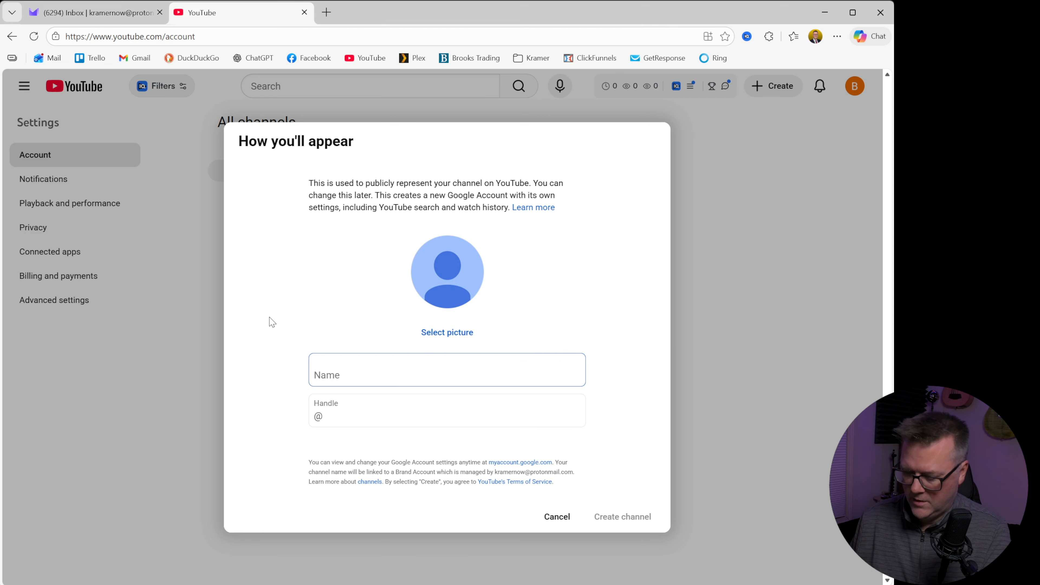
{"action": "type", "text": "Home Theater"}
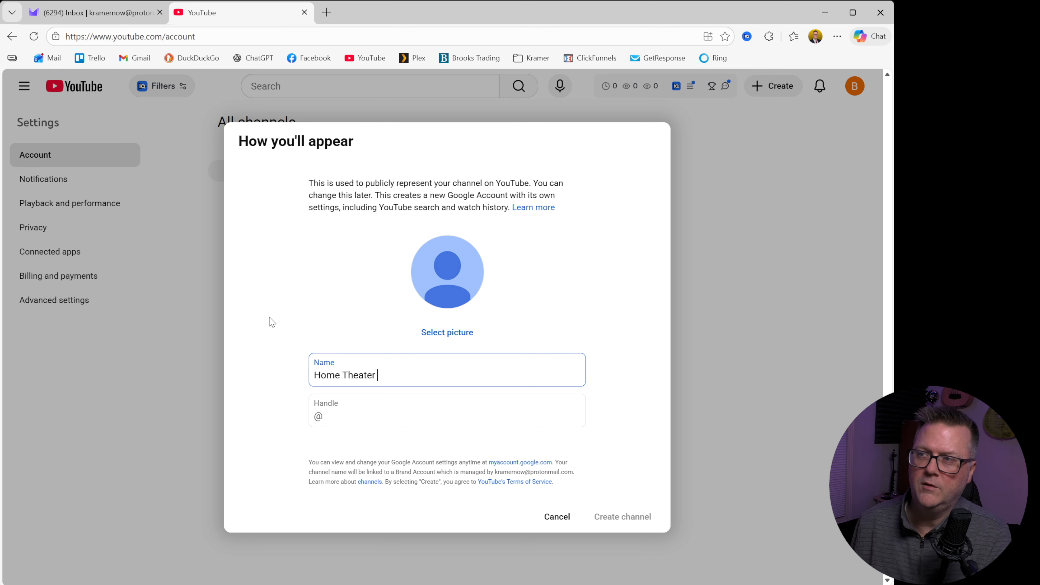
{"action": "type", "text": " Nuts"}
{"action": "key", "text": "Tab"}
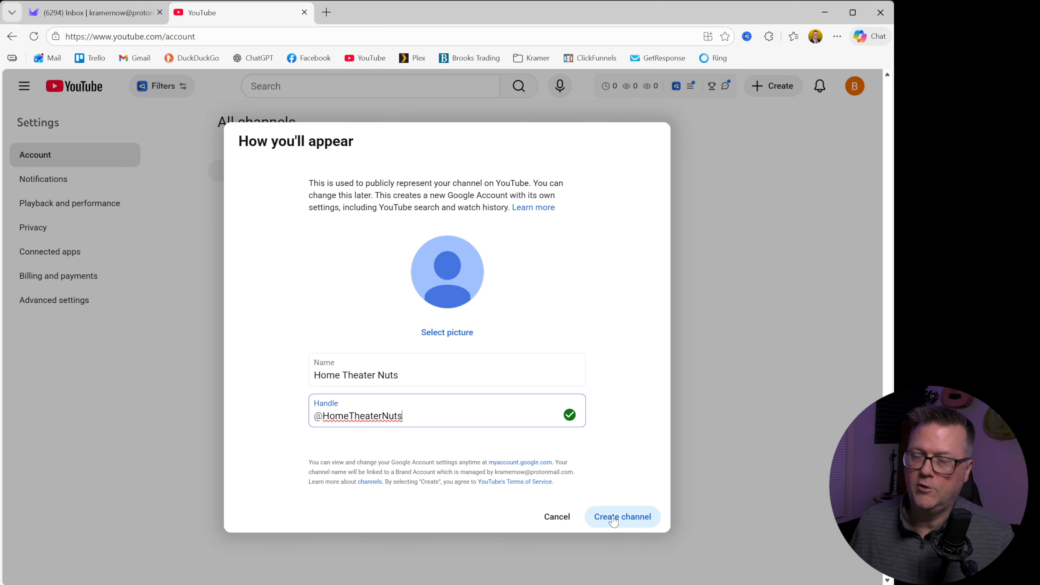
{"action": "left_click", "coordinate": [613, 520]}
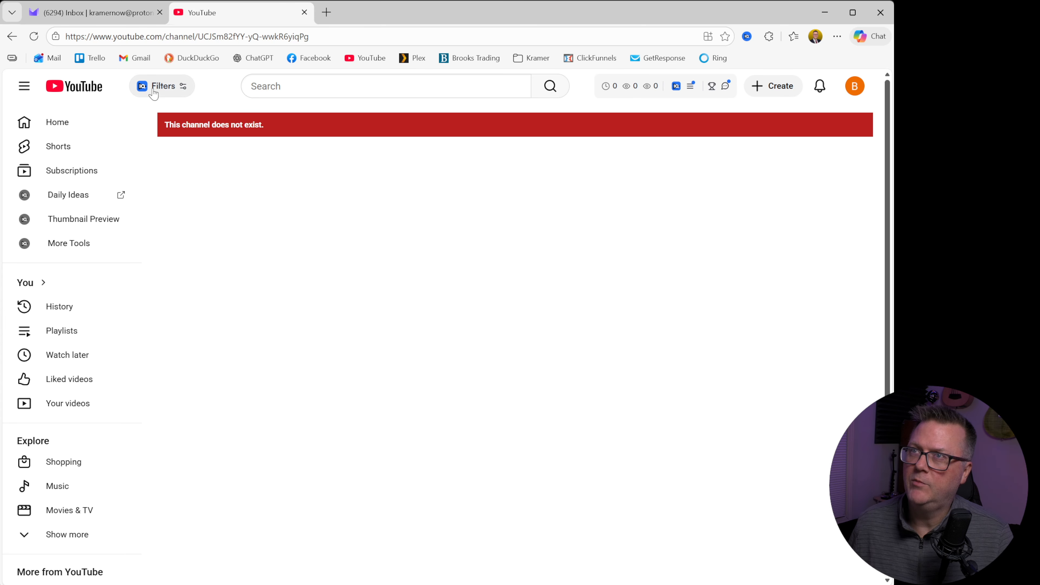
Step: Reload the new Home Theater Nuts channel page and open the list of accounts available to switch to
{"action": "left_click", "coordinate": [34, 36]}
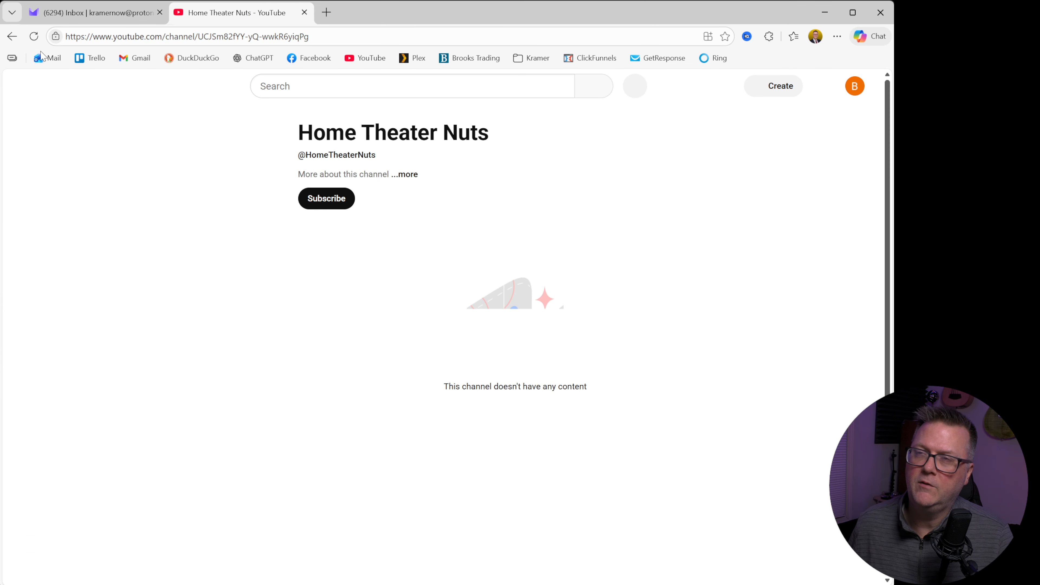
{"action": "left_click", "coordinate": [855, 91]}
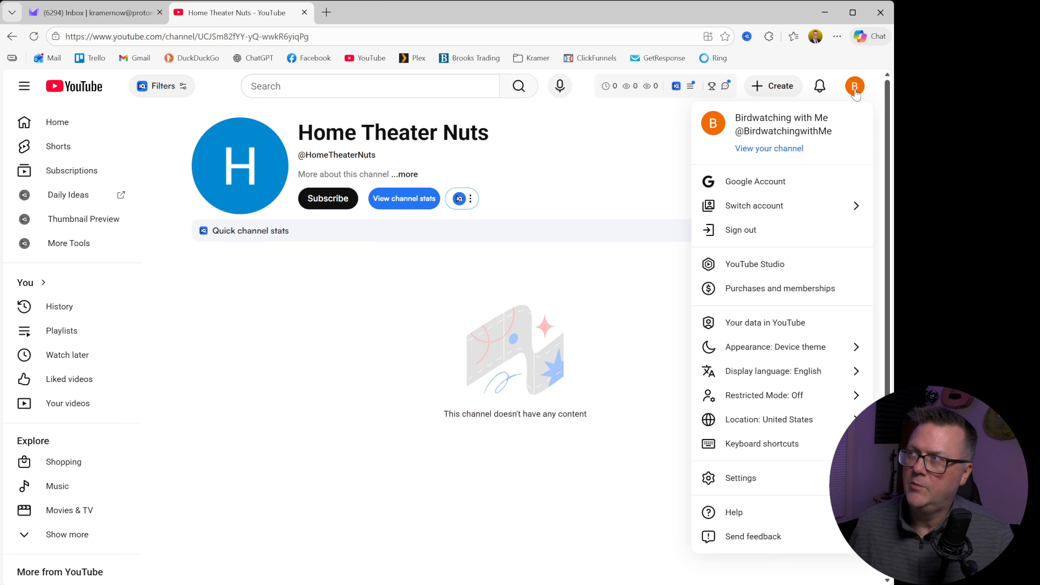
{"action": "left_click", "coordinate": [781, 206]}
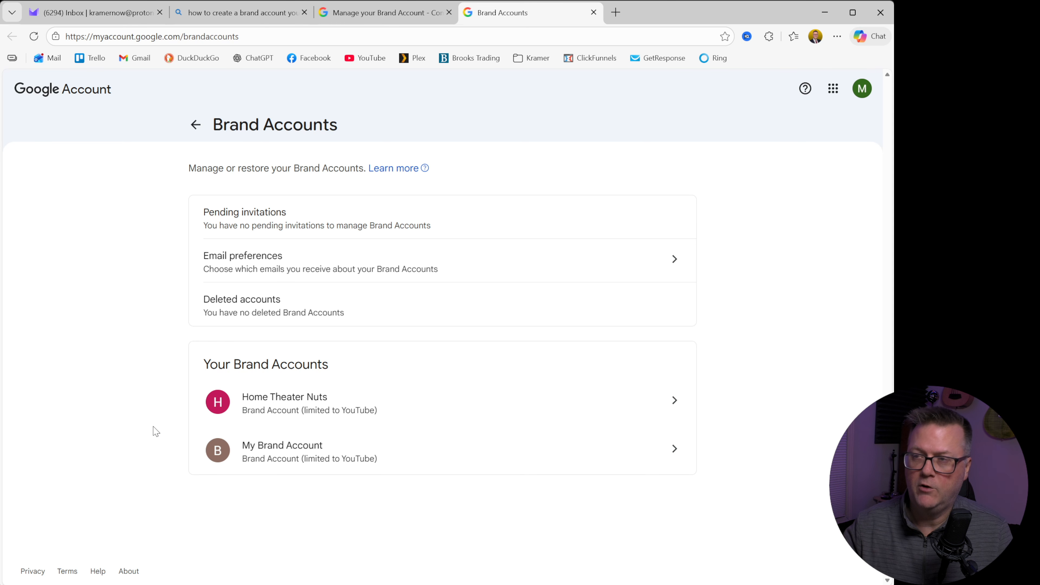
Step: Open the Home Theater Nuts brand account's details in Google Account
{"action": "left_click", "coordinate": [274, 394]}
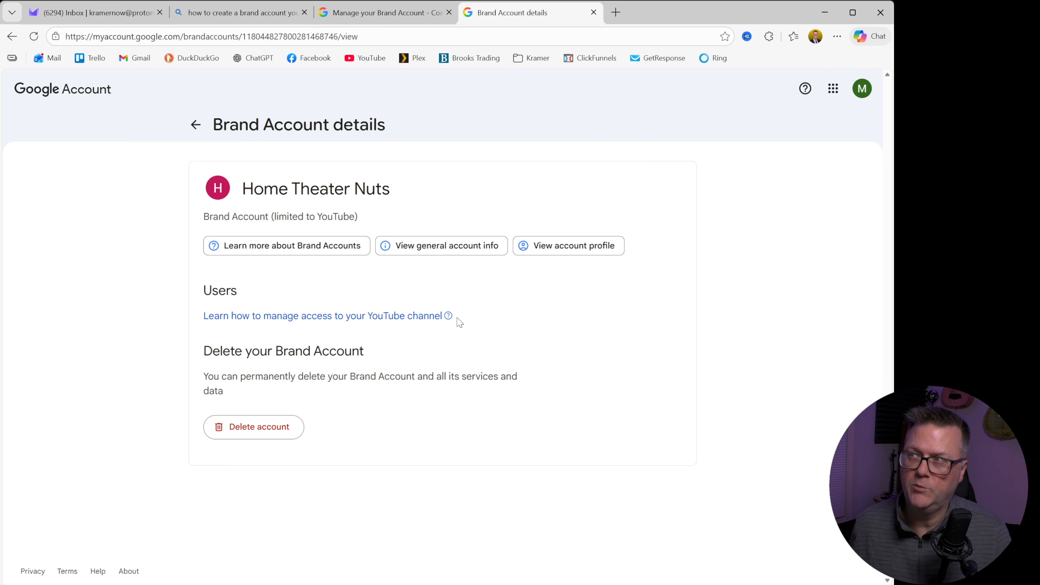